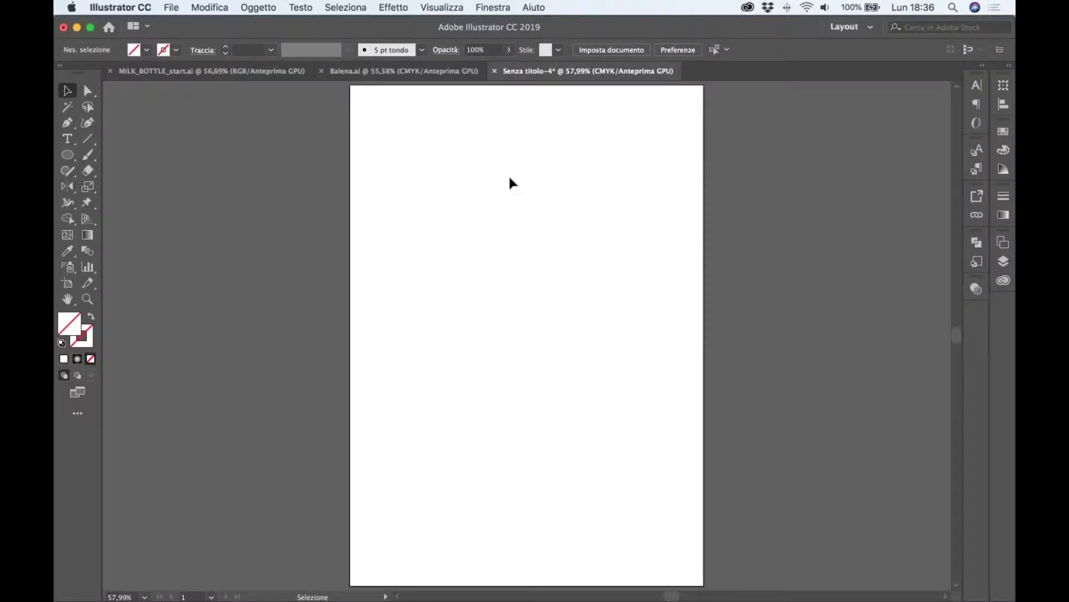
# - Draw an unfilled circle about 80.86 mm across near the top-left of the page
pyautogui.click(67, 155)
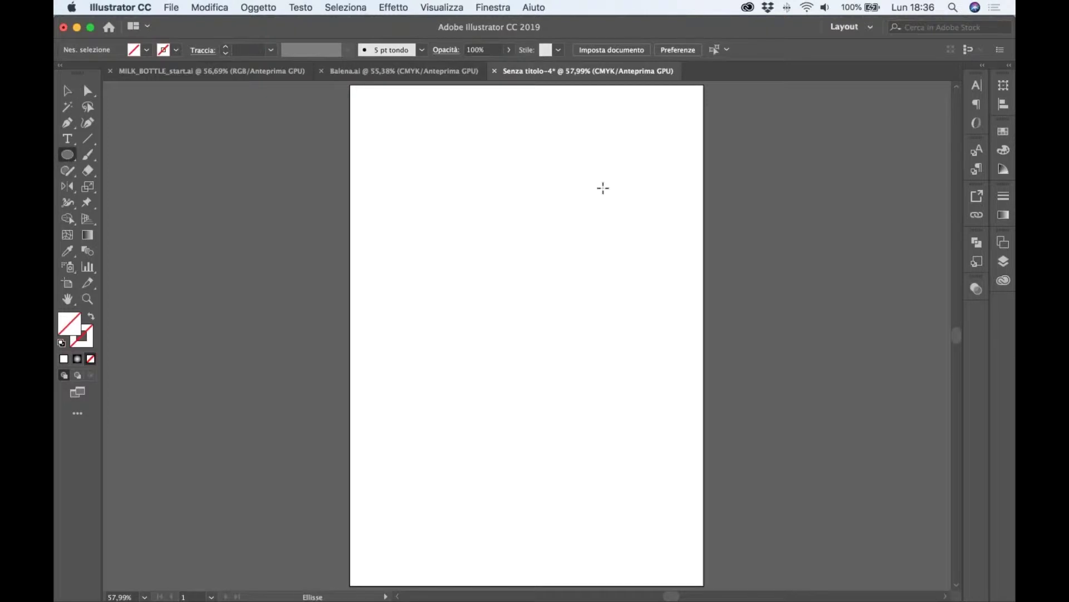
pyautogui.moveTo(400, 146); pyautogui.dragTo(540, 253)
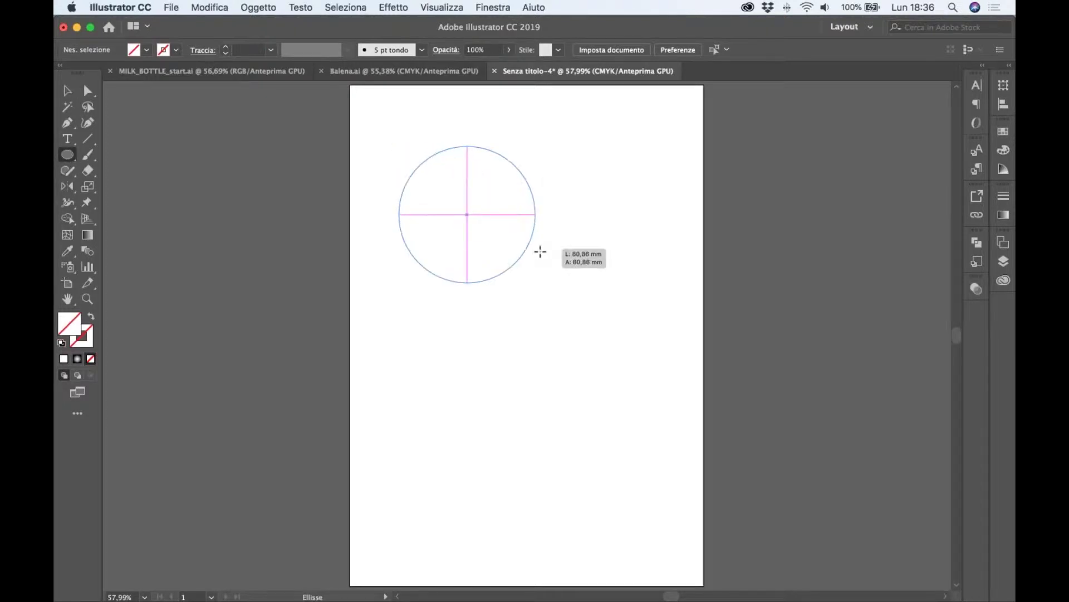
pyautogui.click(66, 92)
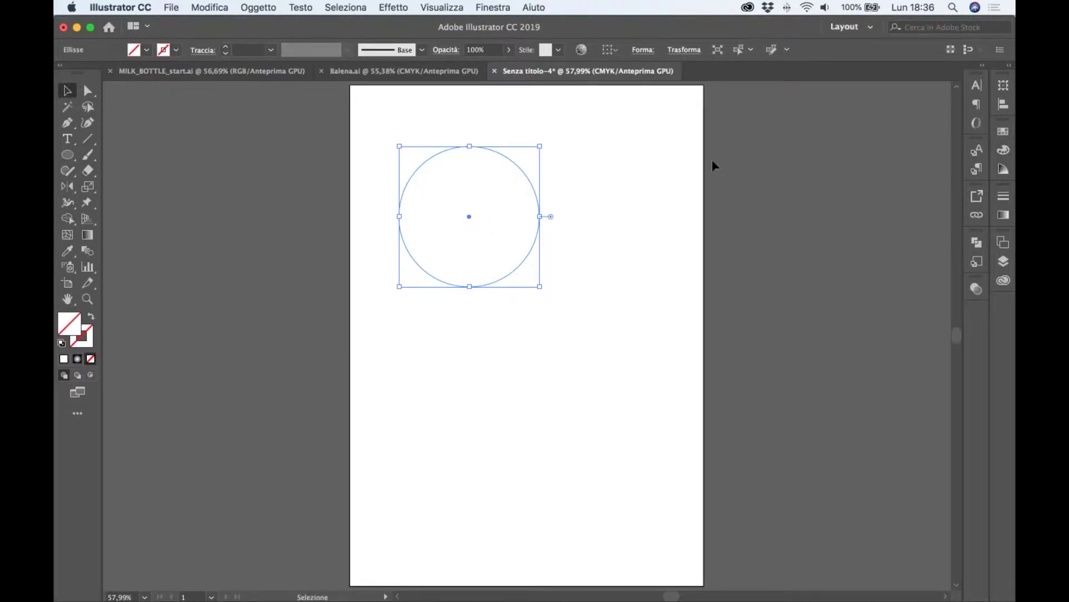
pyautogui.click(1004, 132)
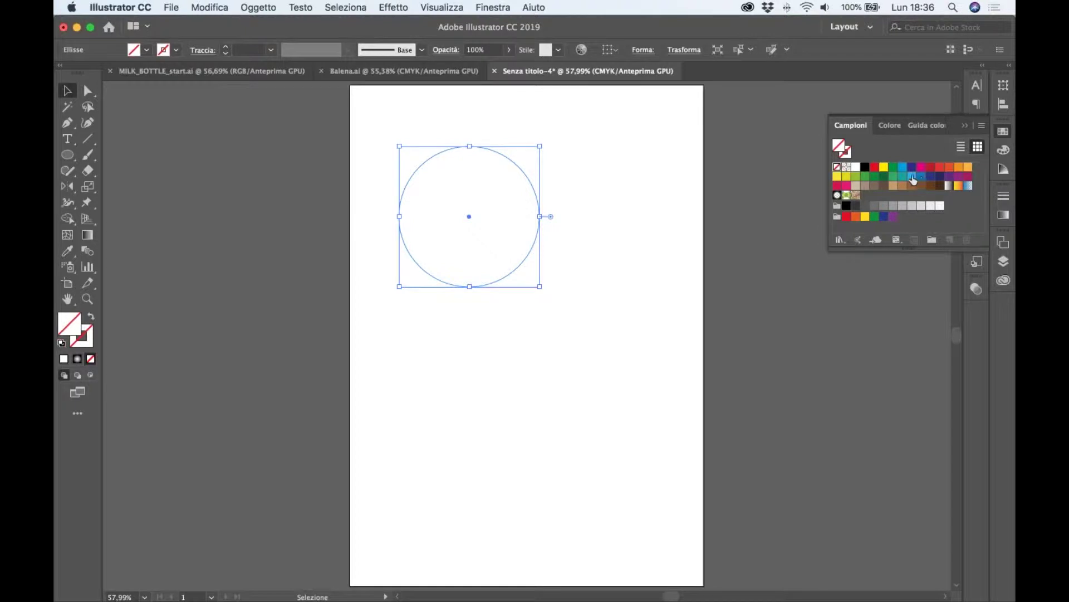
# - Give the circle a solid light-blue swatch fill with no stroke
pyautogui.click(912, 176)
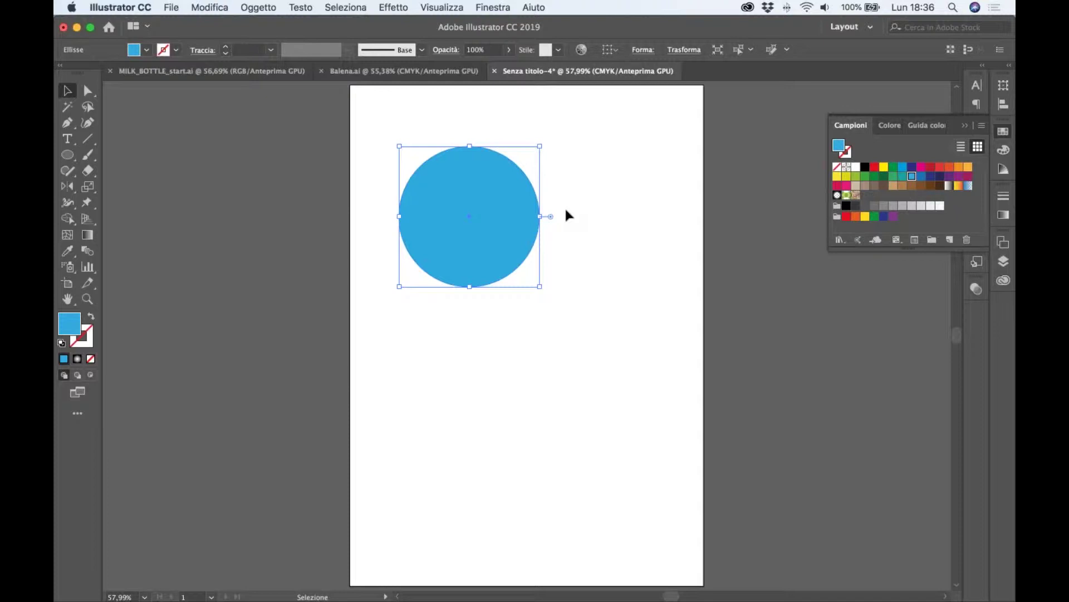
pyautogui.click(66, 235)
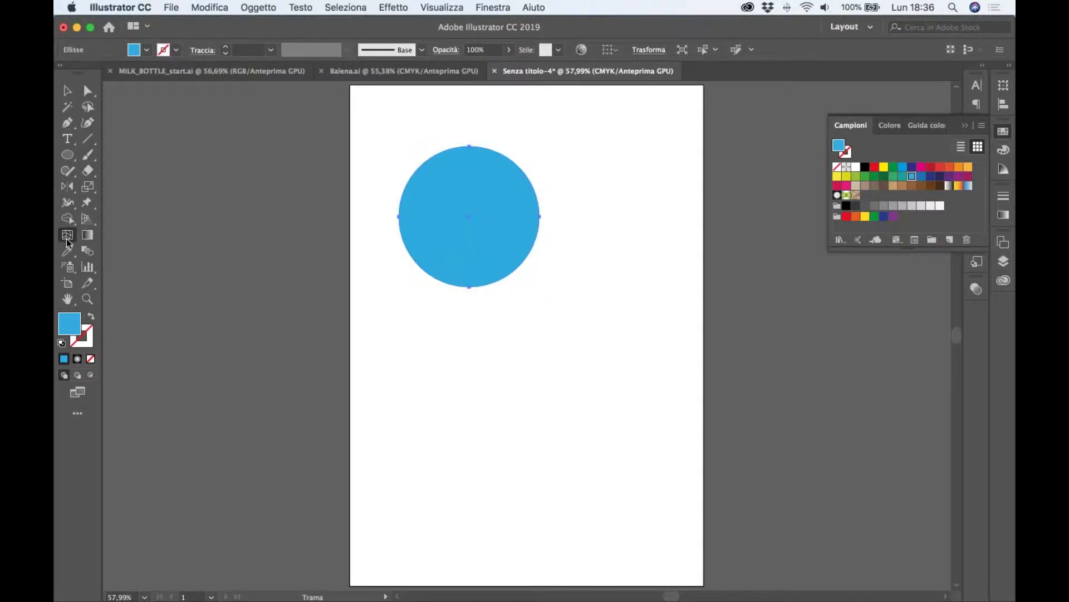
# - Add a mesh point, reshape the mesh lines, and make the upper-left point a white highlight
pyautogui.click(450, 185)
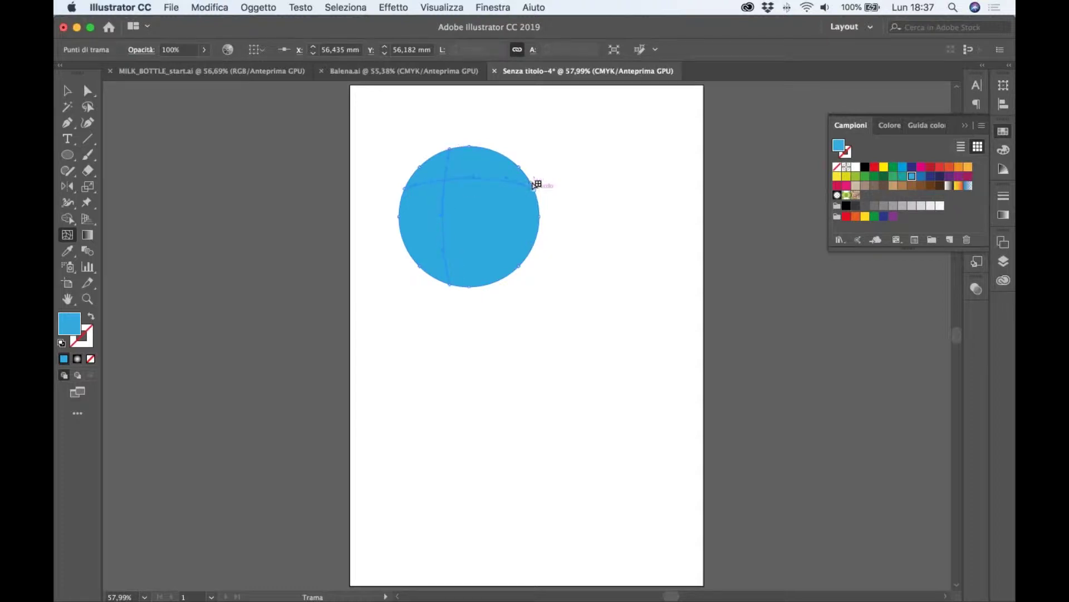
pyautogui.click(87, 90)
pyautogui.moveTo(473, 176); pyautogui.dragTo(475, 161)
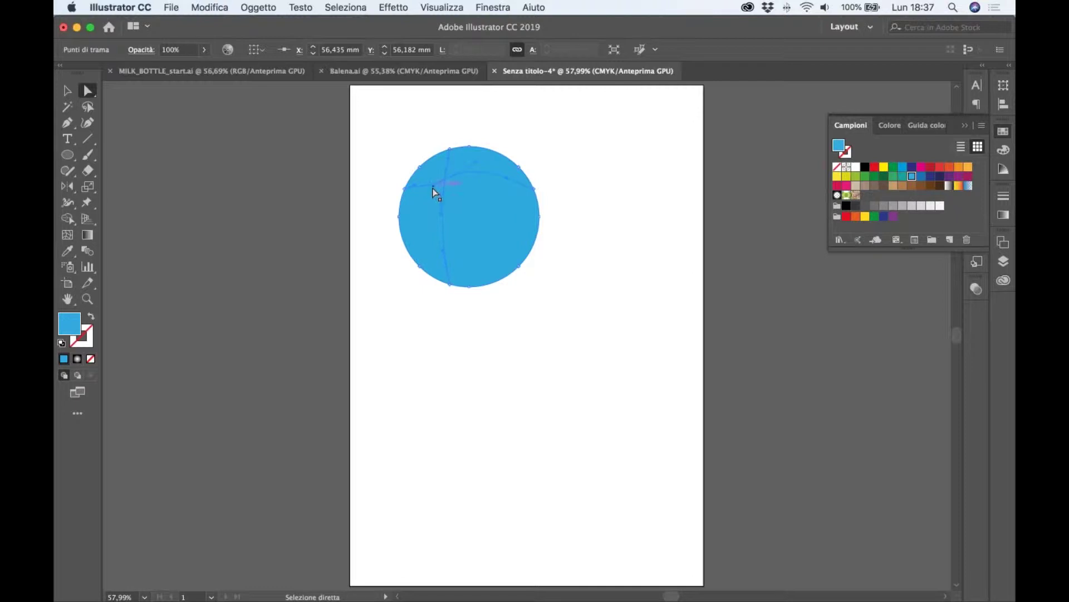
pyautogui.moveTo(433, 187)
pyautogui.mouseDown()
pyautogui.moveTo(424, 193)
pyautogui.moveTo(447, 216)
pyautogui.mouseUp()
pyautogui.moveTo(442, 170); pyautogui.dragTo(446, 184)
pyautogui.click(856, 167)
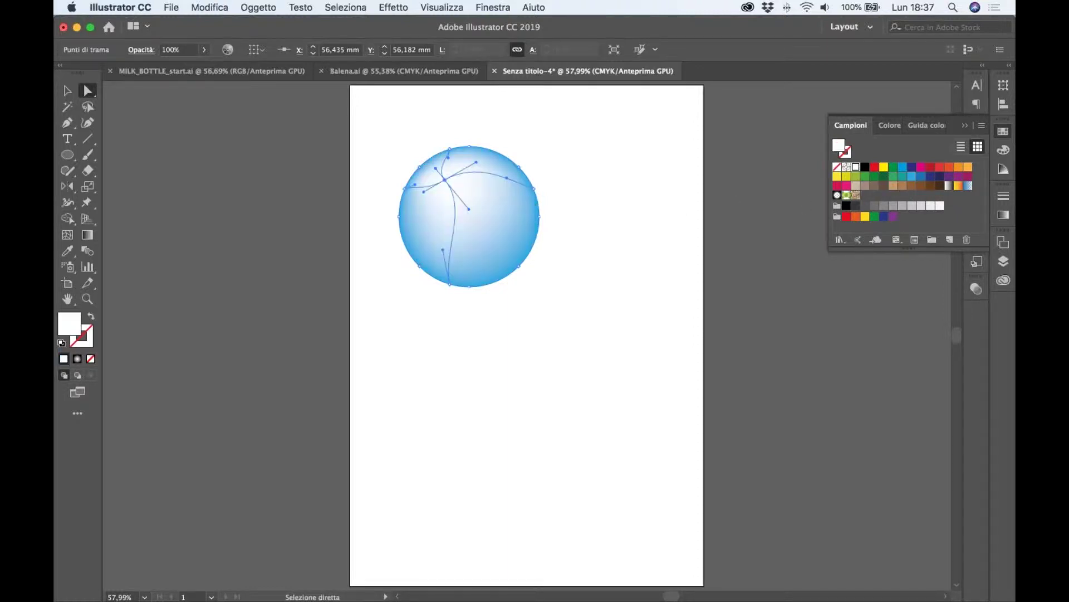
pyautogui.click(625, 250)
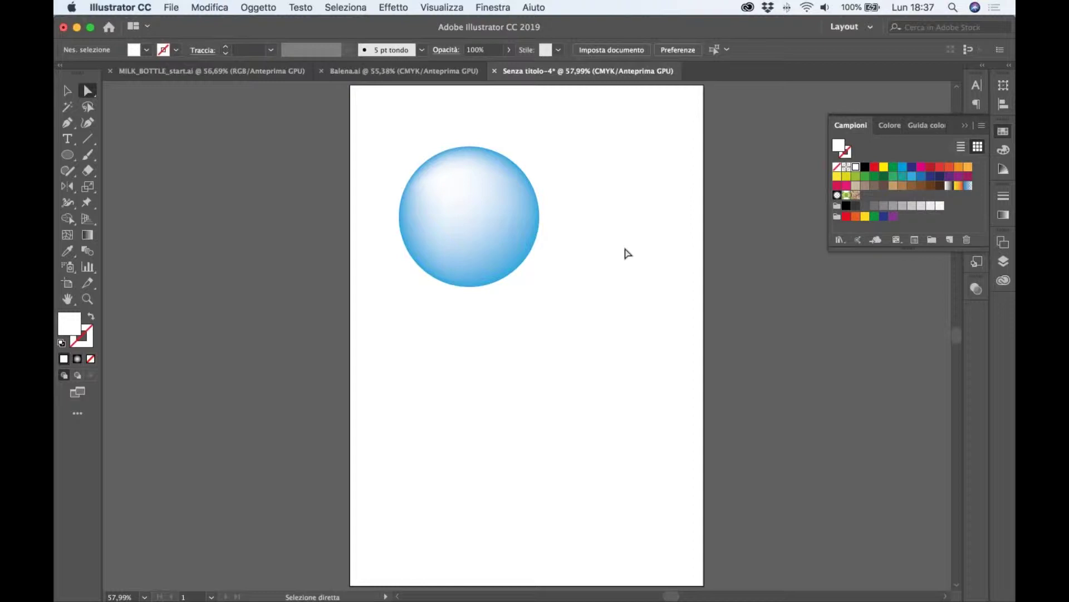
# - Colour the sphere's highlight mesh point with the yellow swatch
pyautogui.click(530, 197)
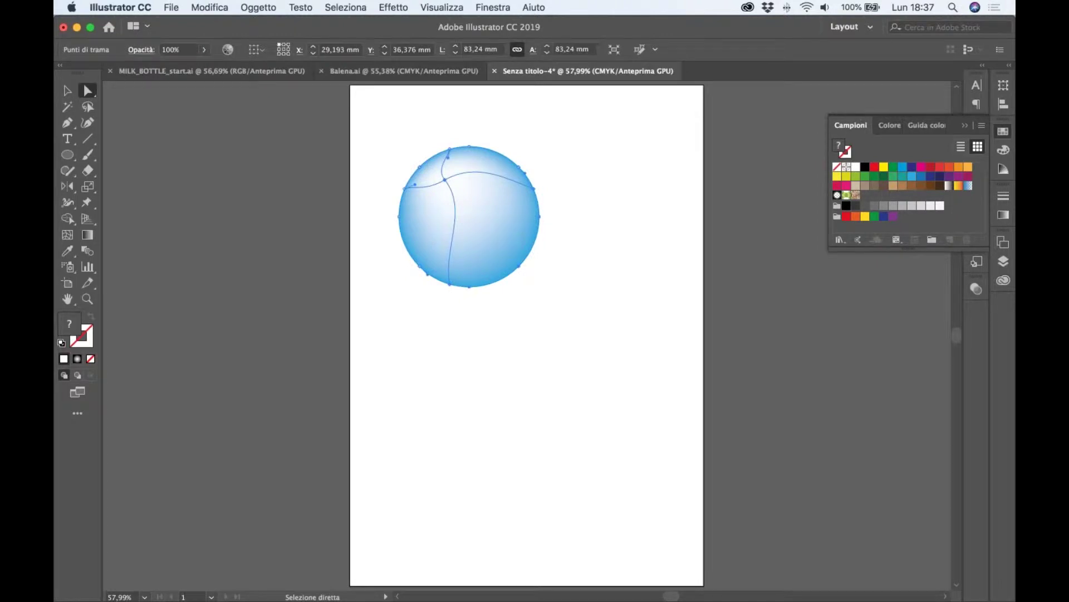
pyautogui.click(445, 181)
pyautogui.click(445, 181)
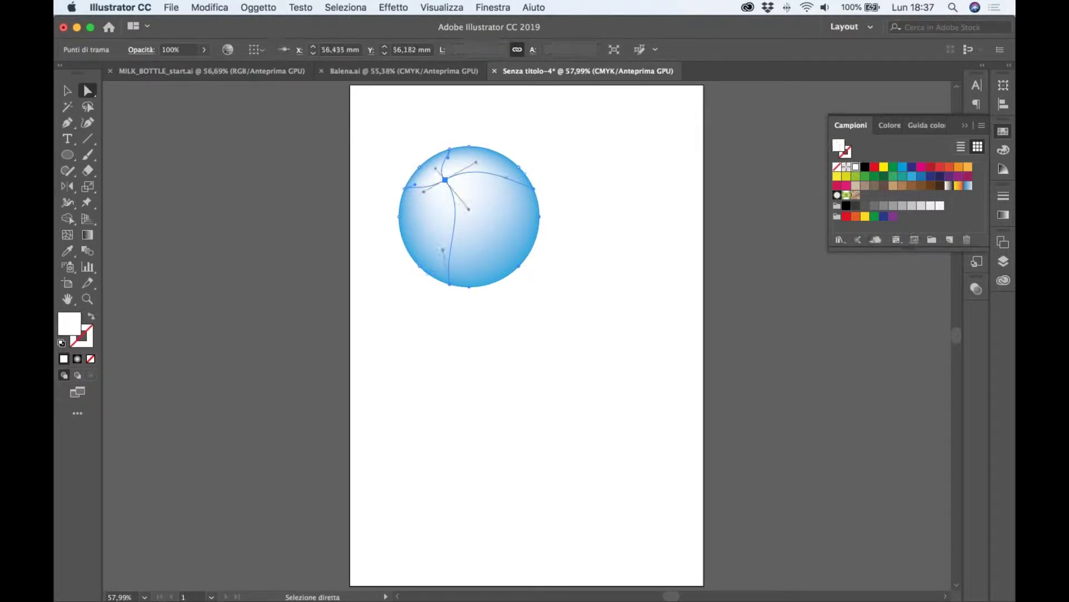
pyautogui.click(884, 167)
pyautogui.click(628, 244)
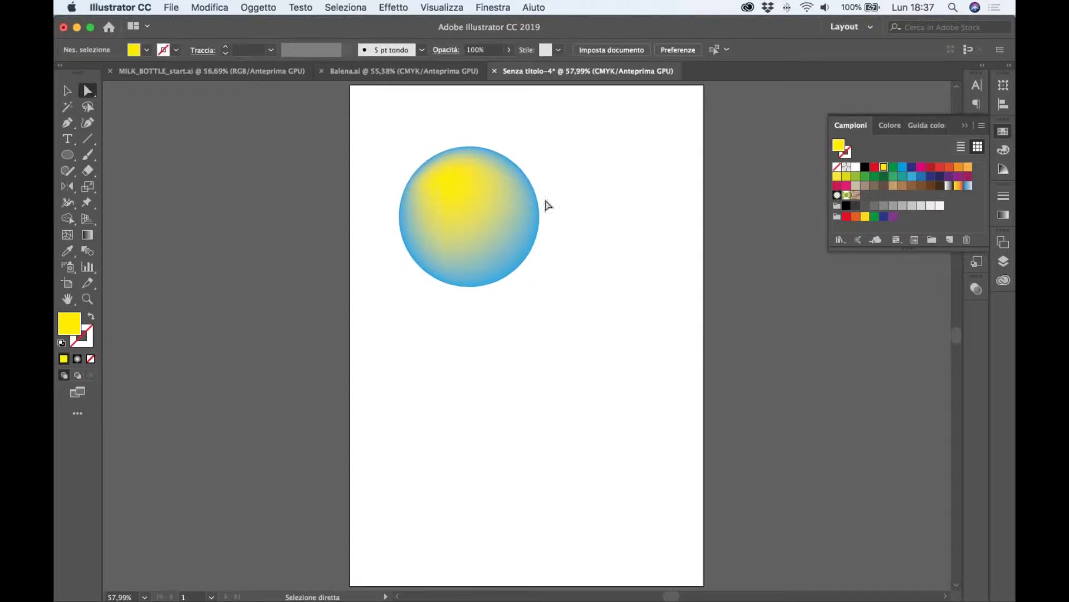
pyautogui.click(445, 180)
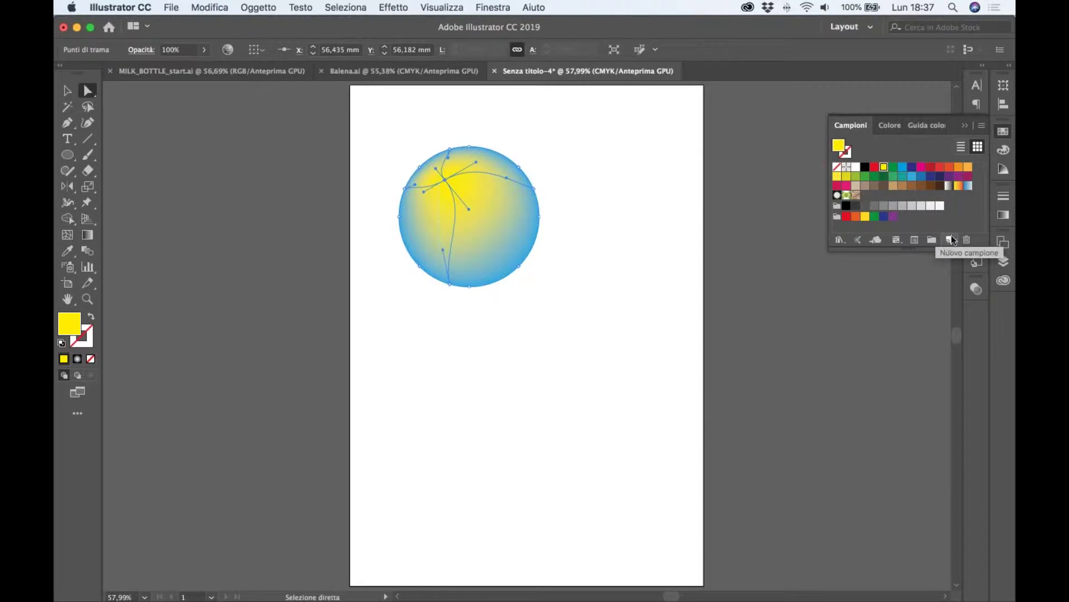
# - Lower the highlight's yellow to about 55% in the CMYK sliders for a pale yellow
pyautogui.click(1006, 152)
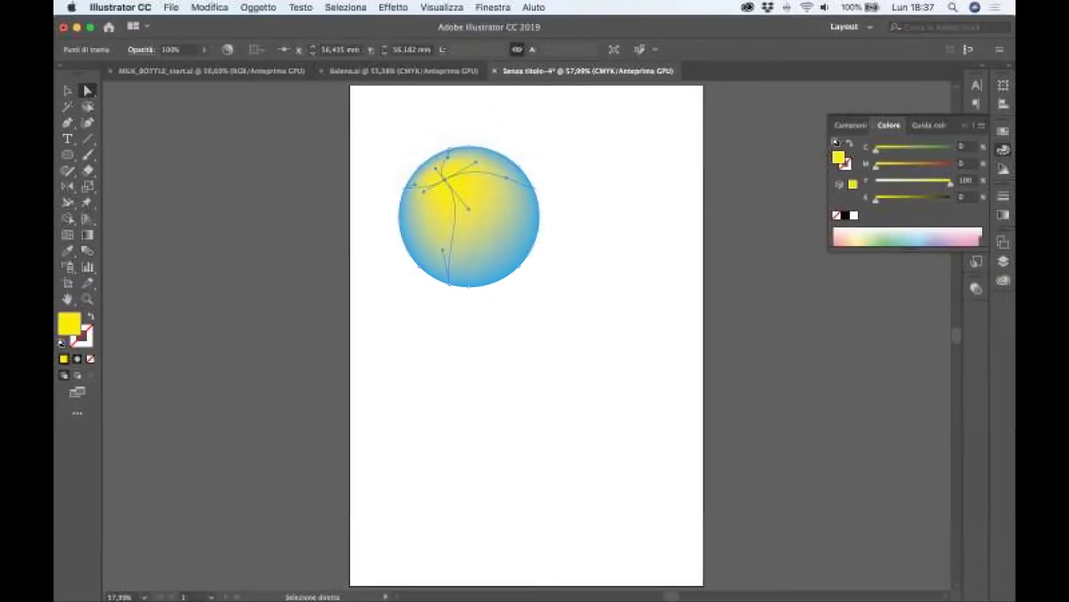
pyautogui.moveTo(951, 183); pyautogui.dragTo(916, 183)
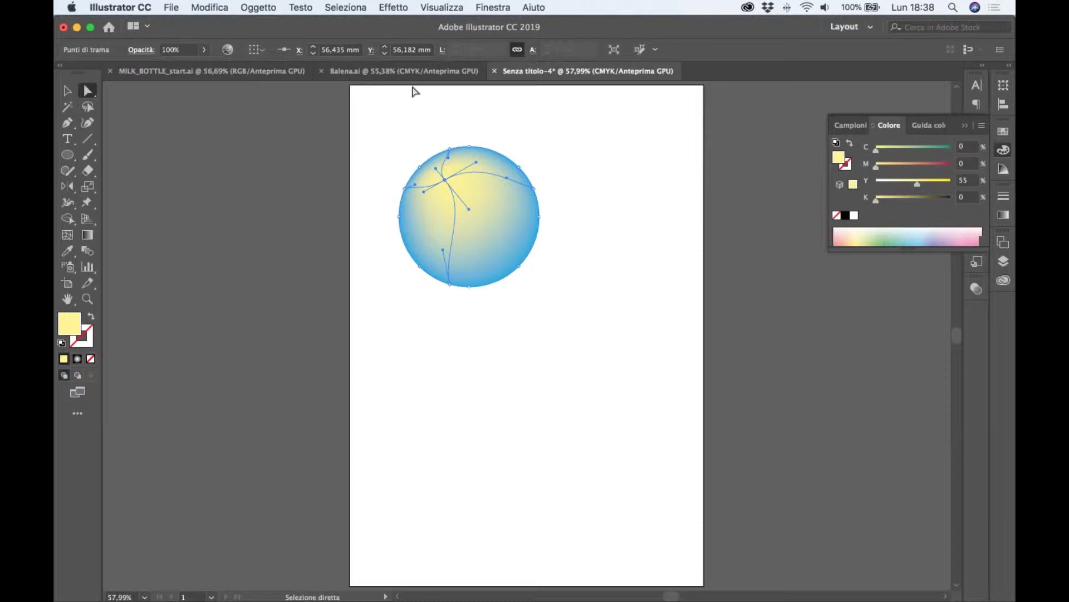
pyautogui.click(204, 49)
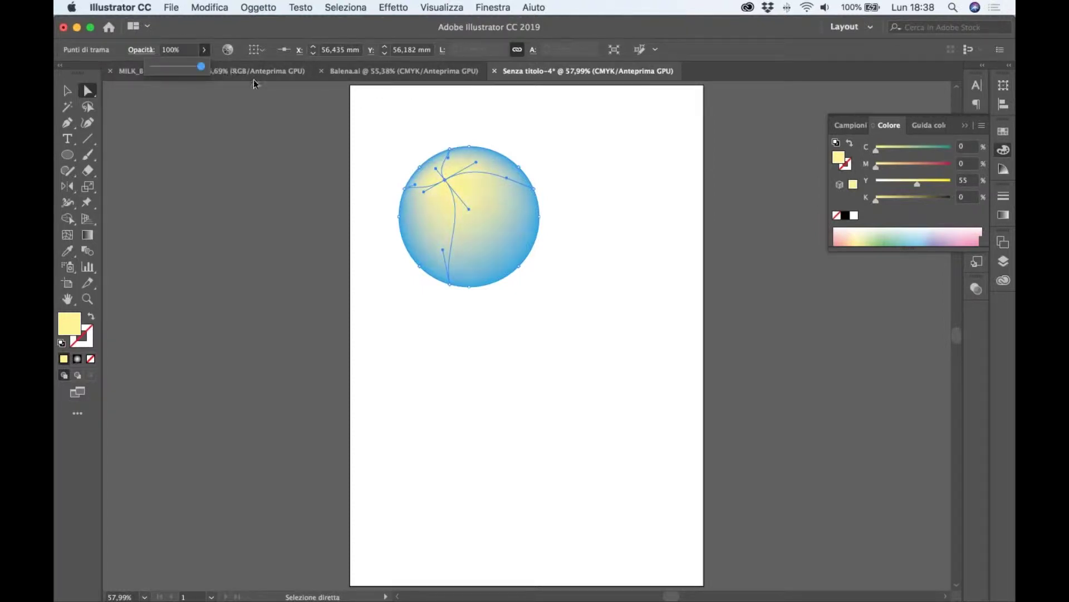
pyautogui.click(530, 255)
pyautogui.click(513, 240)
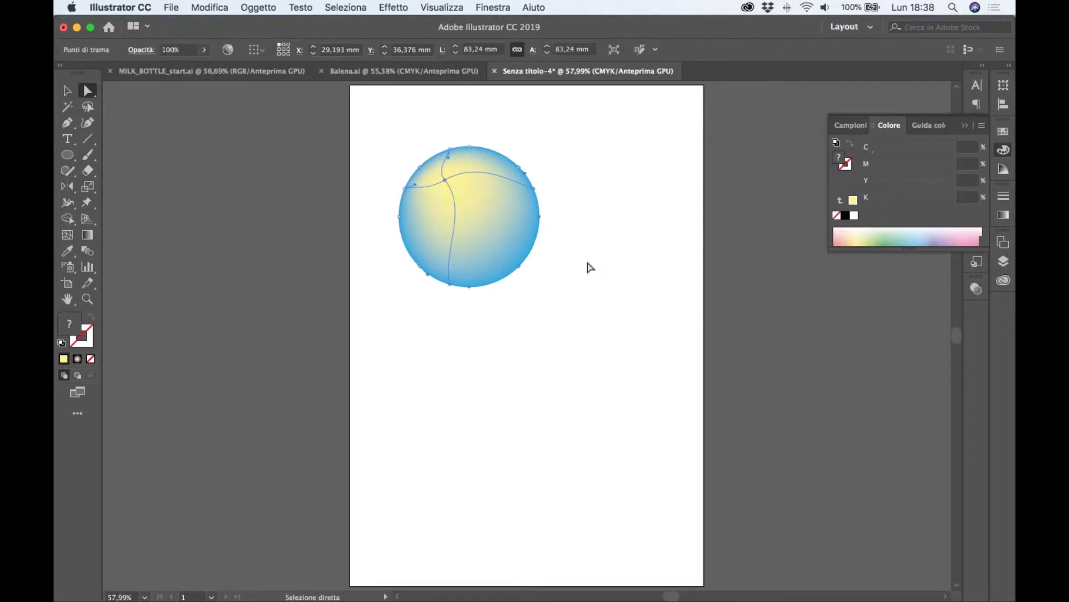
pyautogui.click(67, 235)
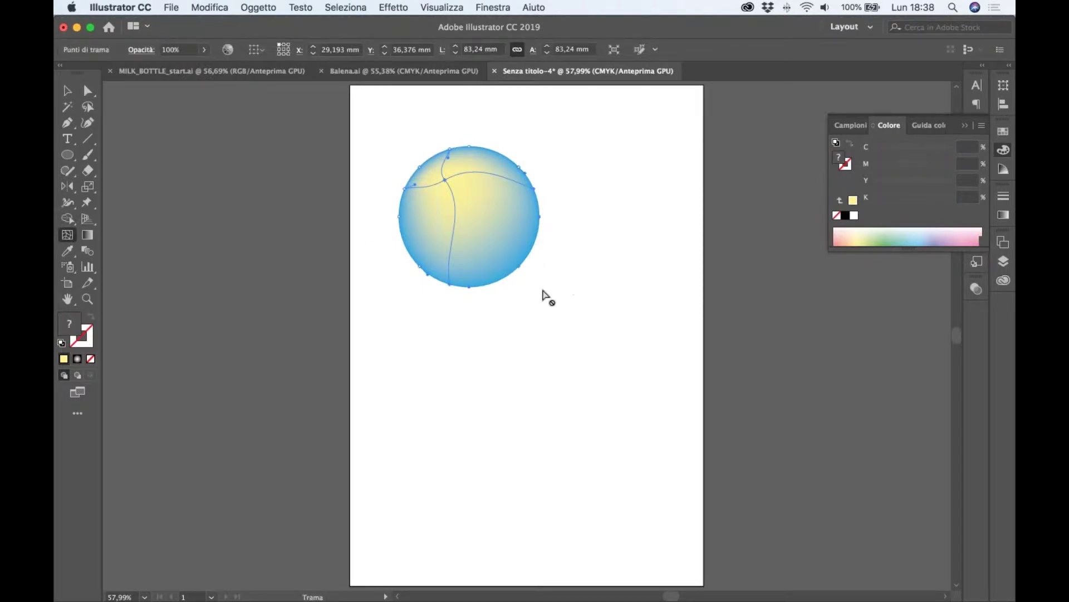
# - Add horizontal and vertical mesh lines and nudge a lower-right mesh point down-right
pyautogui.click(538, 242)
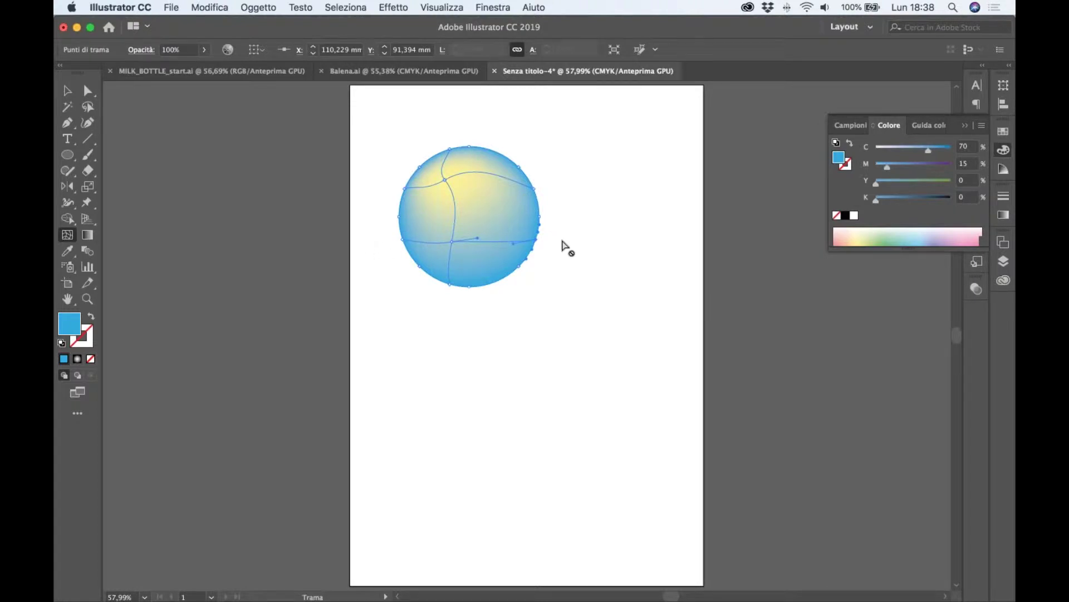
pyautogui.click(498, 154)
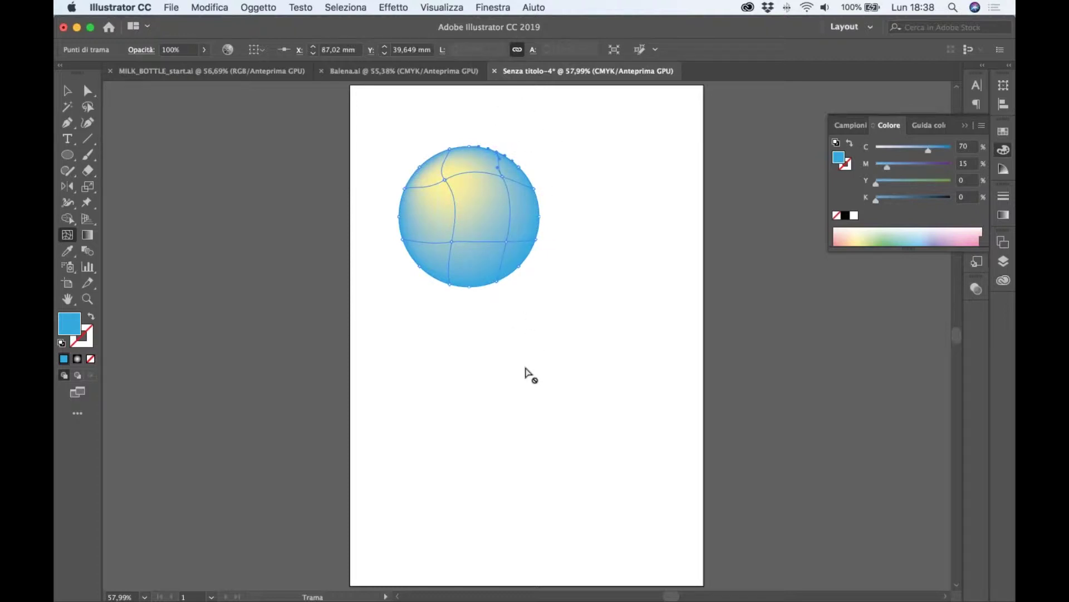
pyautogui.click(87, 91)
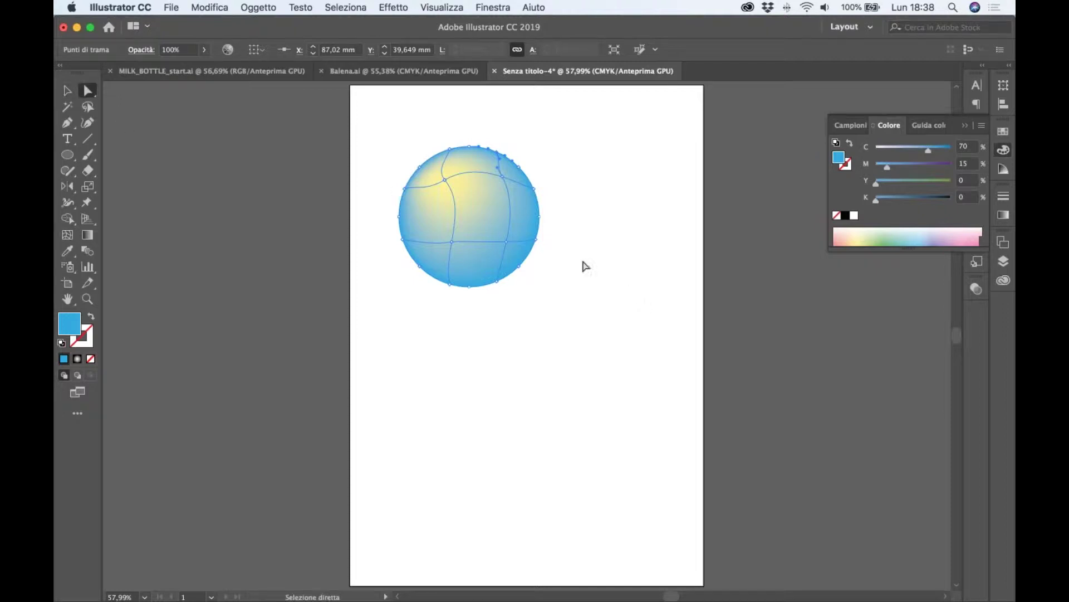
pyautogui.click(548, 269)
pyautogui.click(507, 241)
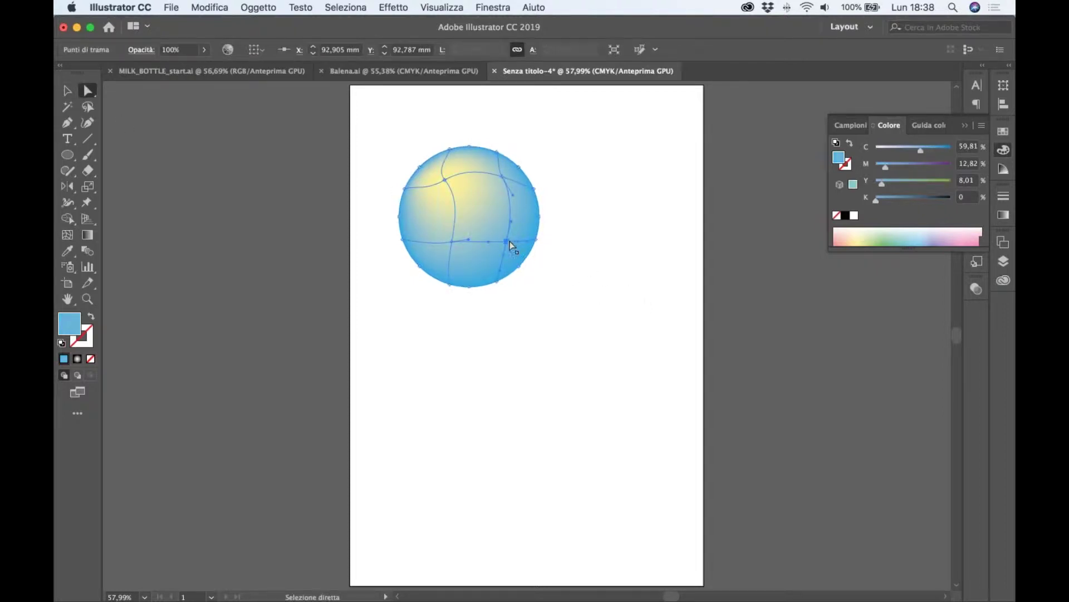
pyautogui.moveTo(507, 241); pyautogui.dragTo(510, 245)
# - Add another horizontal mesh line across the sphere and zoom in on it
pyautogui.click(67, 235)
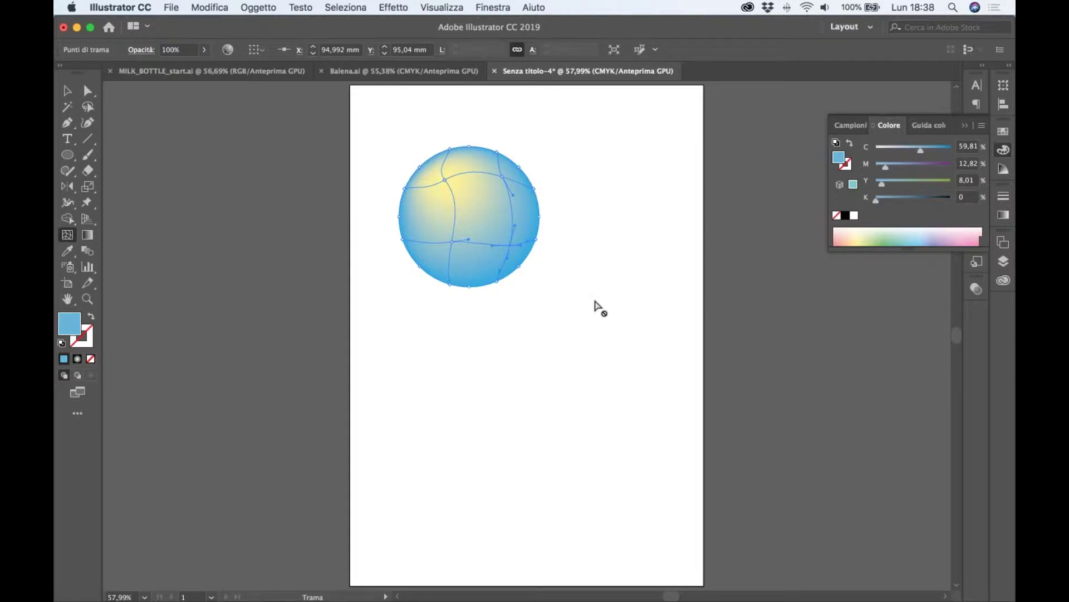
pyautogui.click(538, 230)
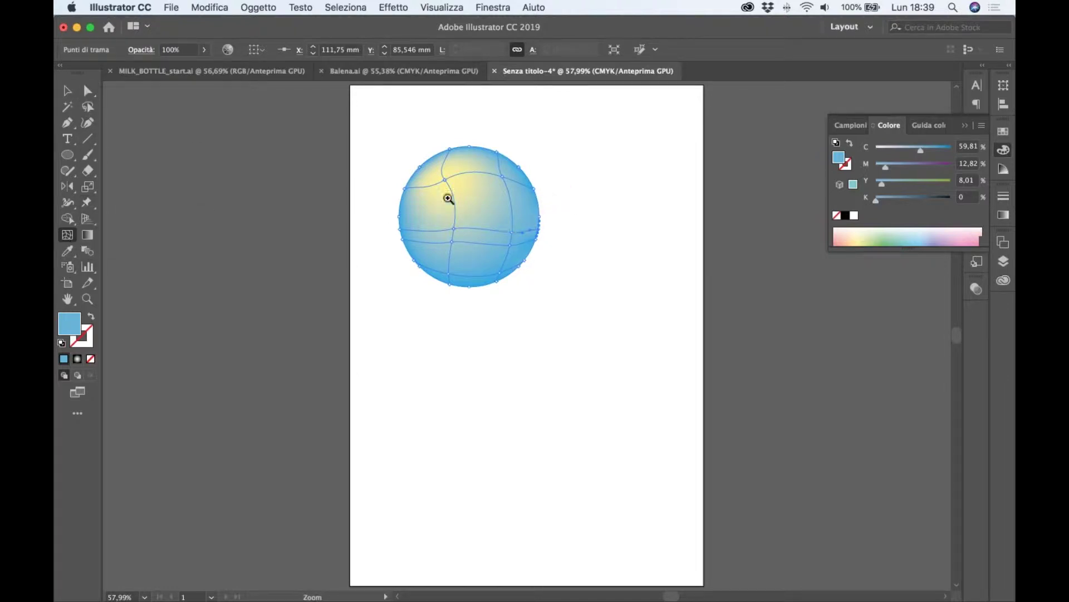
pyautogui.moveTo(452, 192); pyautogui.dragTo(528, 232)
# - Add a mesh point on the sphere's upper right and adjust its position
pyautogui.scroll(4, 573, 337)
pyautogui.scroll(1, 613, 332)
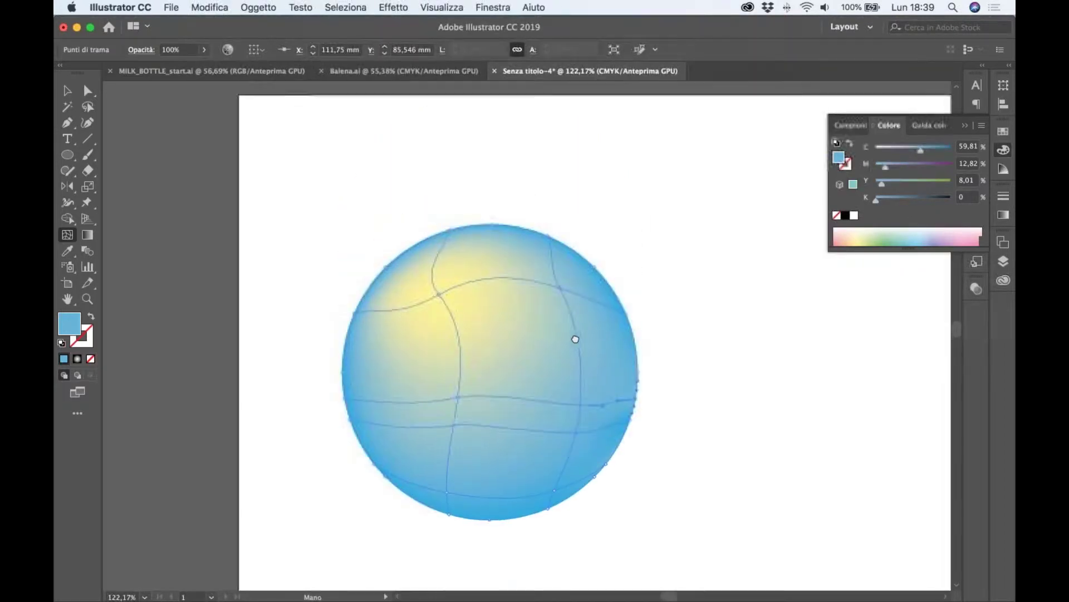
pyautogui.click(631, 327)
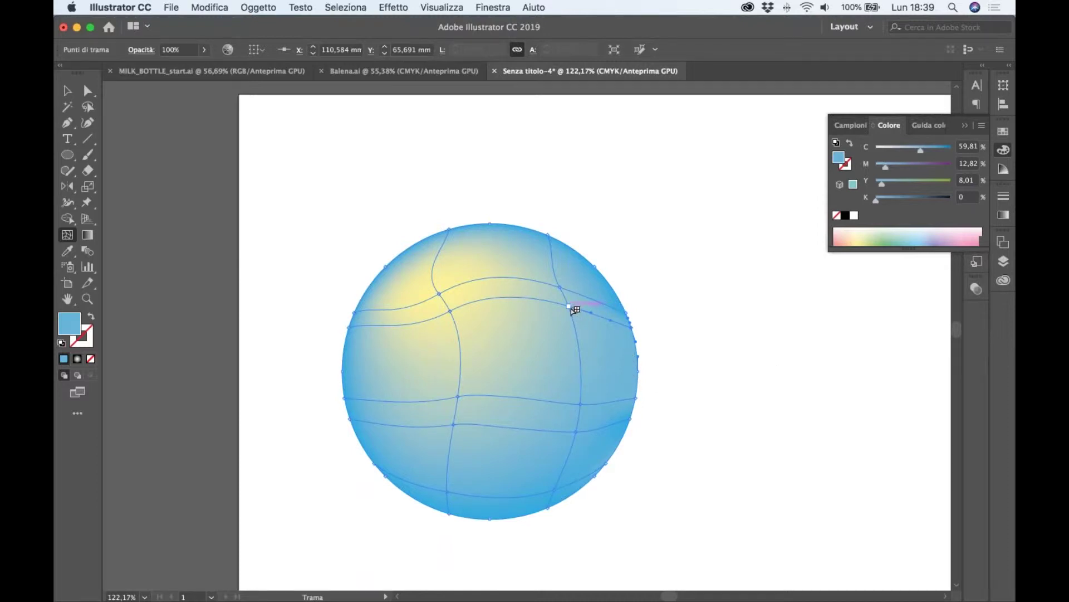
pyautogui.keyDown('super'); pyautogui.click(562, 327); pyautogui.keyUp('super')
pyautogui.keyDown('super'); pyautogui.click(563, 327); pyautogui.keyUp('super')
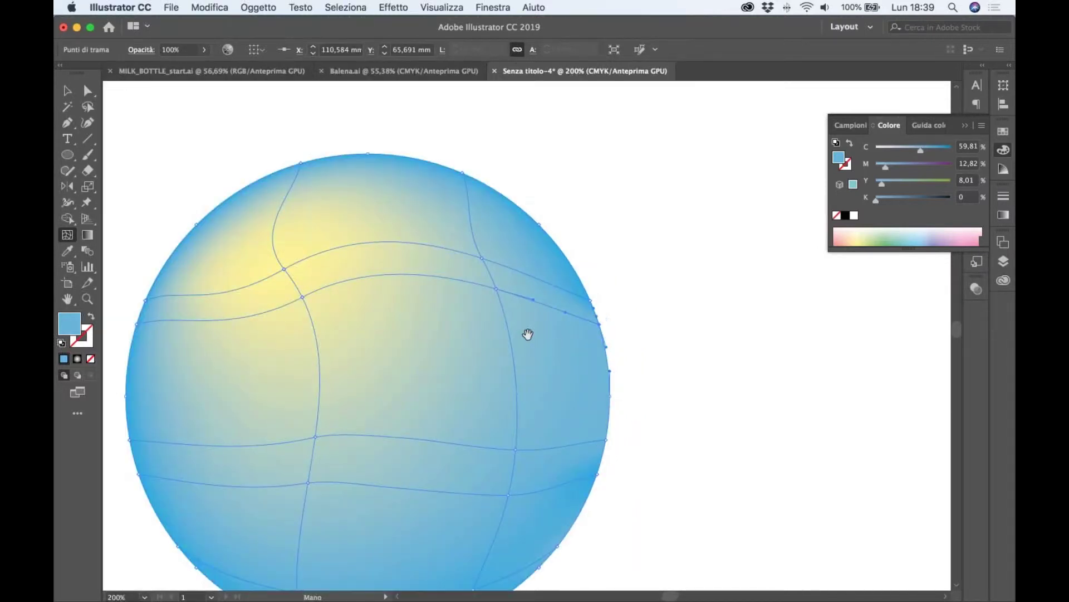
pyautogui.moveTo(525, 334); pyautogui.dragTo(680, 268)
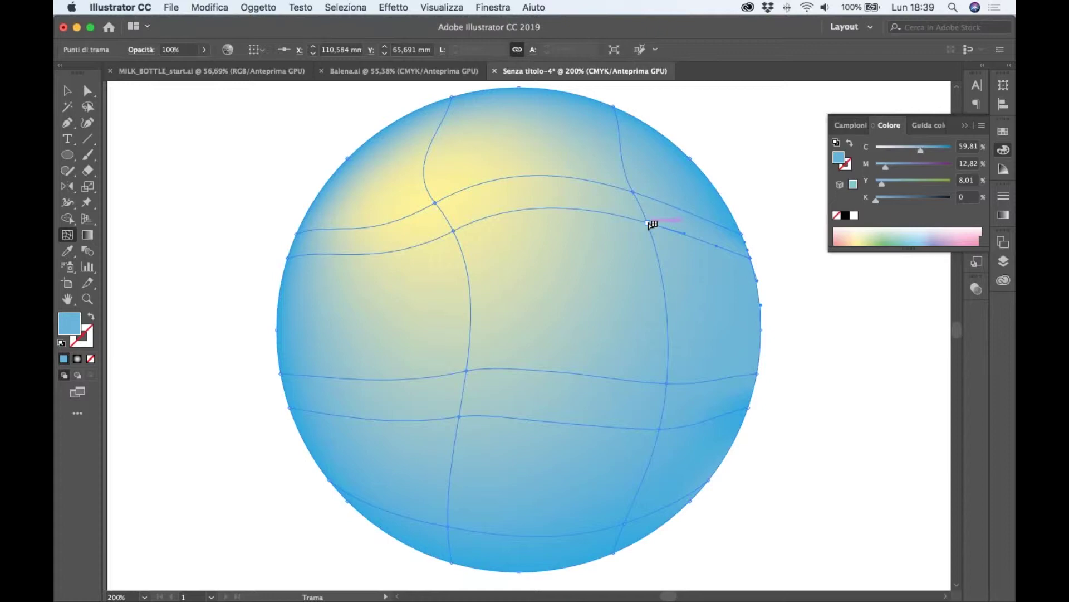
pyautogui.moveTo(650, 224); pyautogui.dragTo(639, 228)
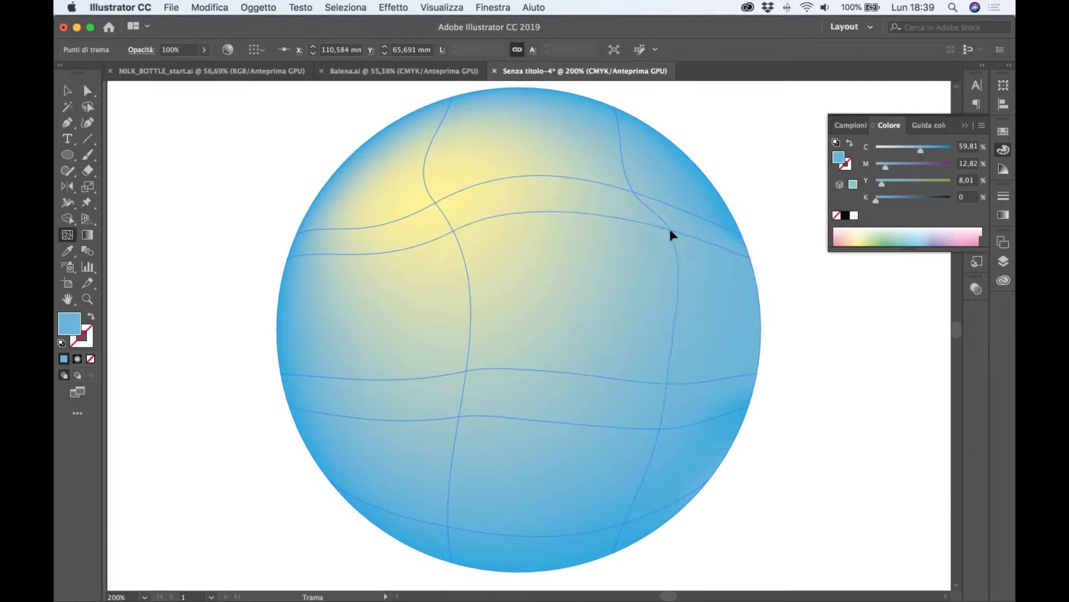
pyautogui.moveTo(639, 226); pyautogui.dragTo(648, 223)
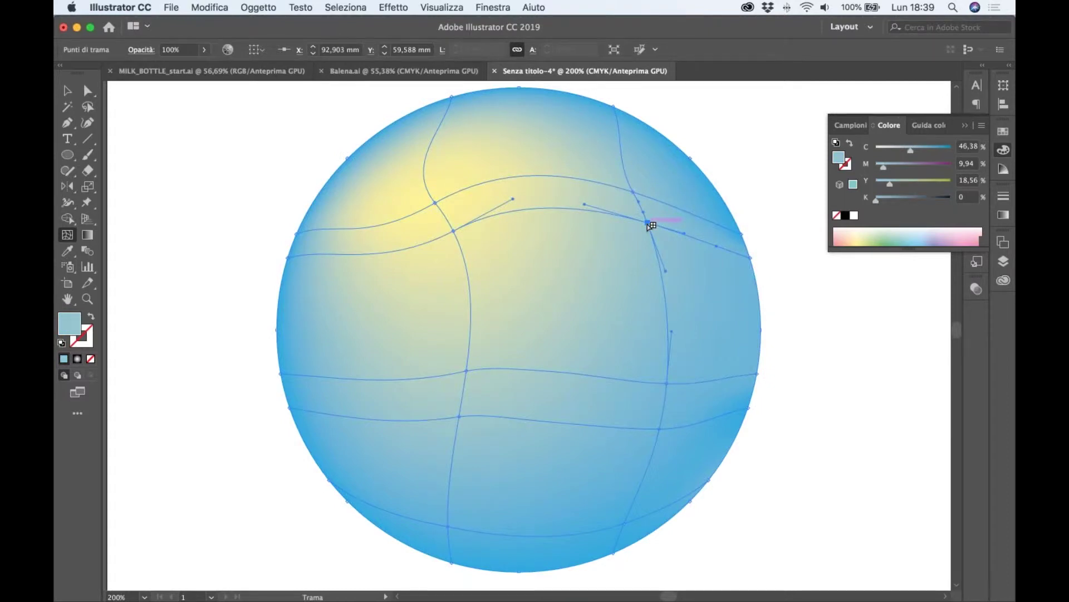
pyautogui.moveTo(649, 223); pyautogui.dragTo(648, 223)
pyautogui.moveTo(641, 222)
pyautogui.mouseDown()
pyautogui.moveTo(615, 215)
pyautogui.moveTo(642, 219)
pyautogui.mouseUp()
# - Tint the new mesh point yellow-green (C 46.38, M 9.94, Y 80)
pyautogui.click(87, 91)
pyautogui.click(648, 223)
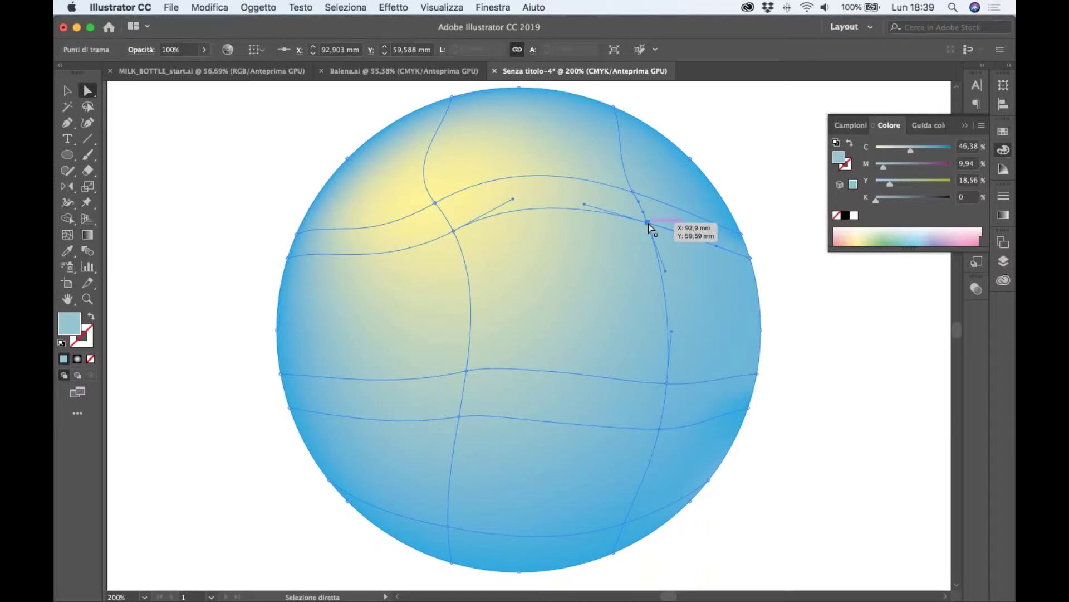
pyautogui.click(934, 179)
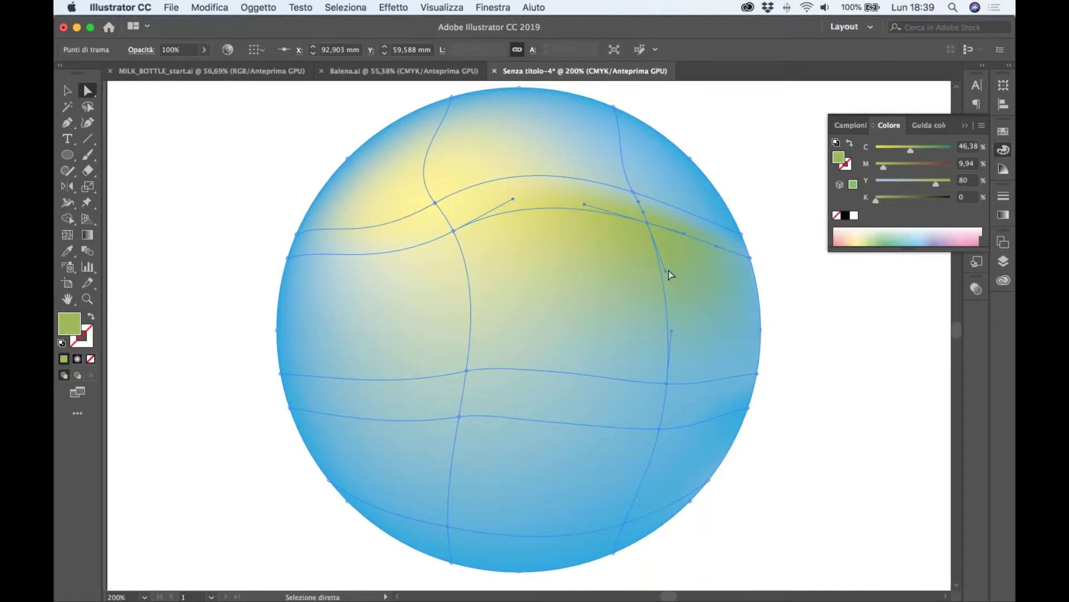
# - Bend the green point's mesh curves and slide the point horizontally left
pyautogui.moveTo(666, 273); pyautogui.dragTo(614, 277)
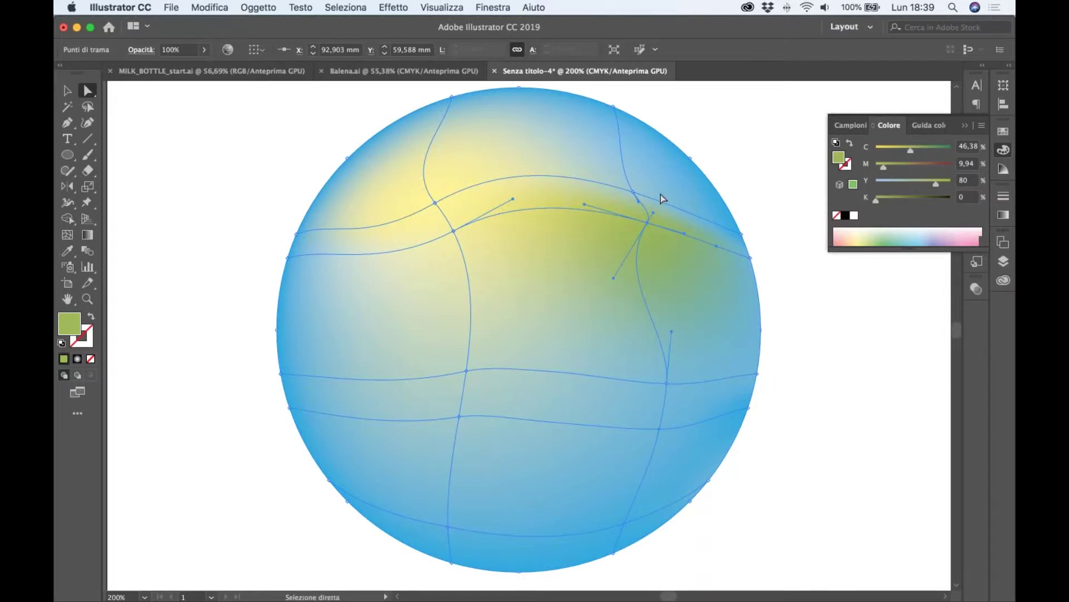
pyautogui.moveTo(653, 212); pyautogui.dragTo(656, 200)
pyautogui.click(647, 223)
pyautogui.press('super+shift+a')
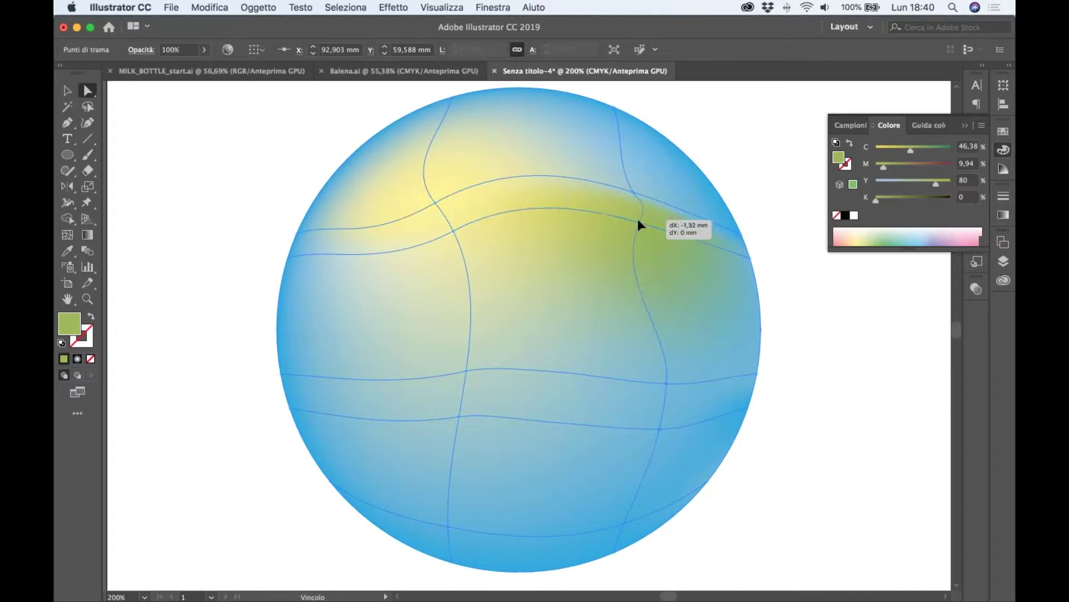
pyautogui.moveTo(644, 221); pyautogui.dragTo(629, 236)
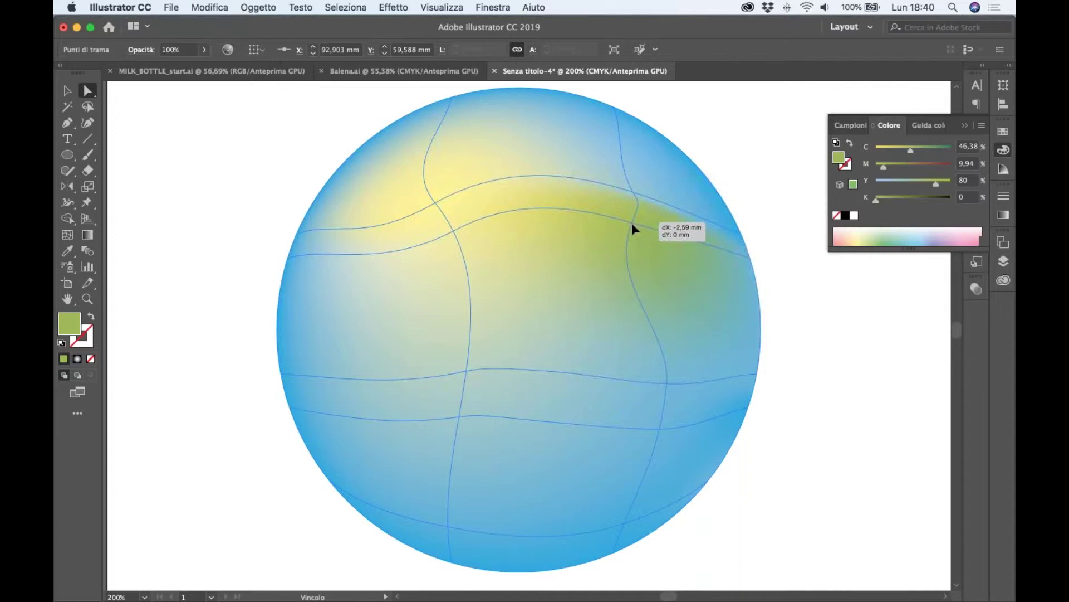
pyautogui.moveTo(630, 237); pyautogui.dragTo(634, 222)
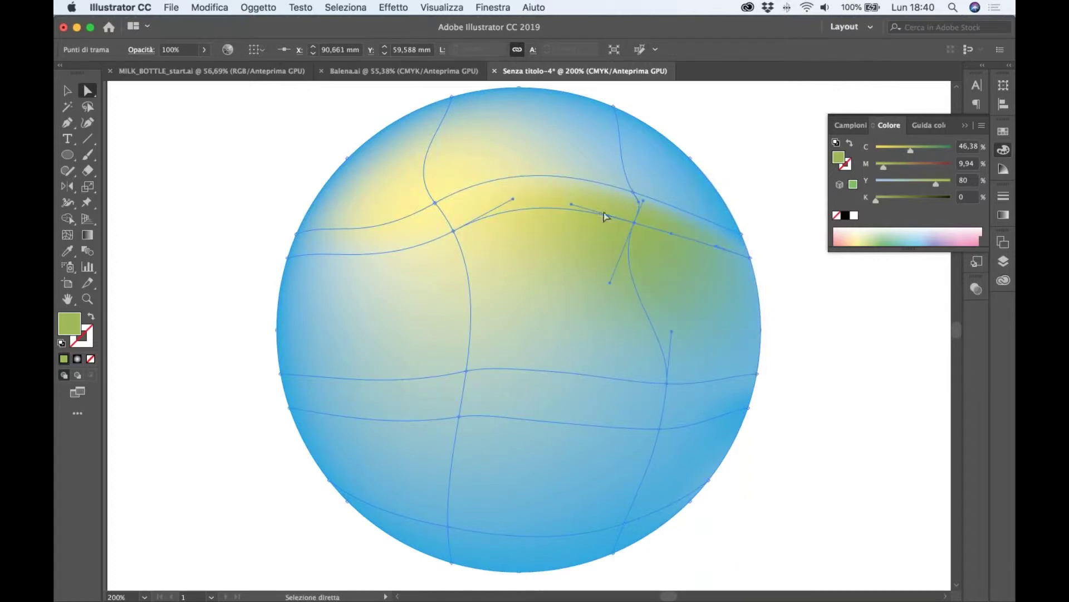
# - Move the green mesh point right, then delete it with its mesh lines
pyautogui.click(69, 238)
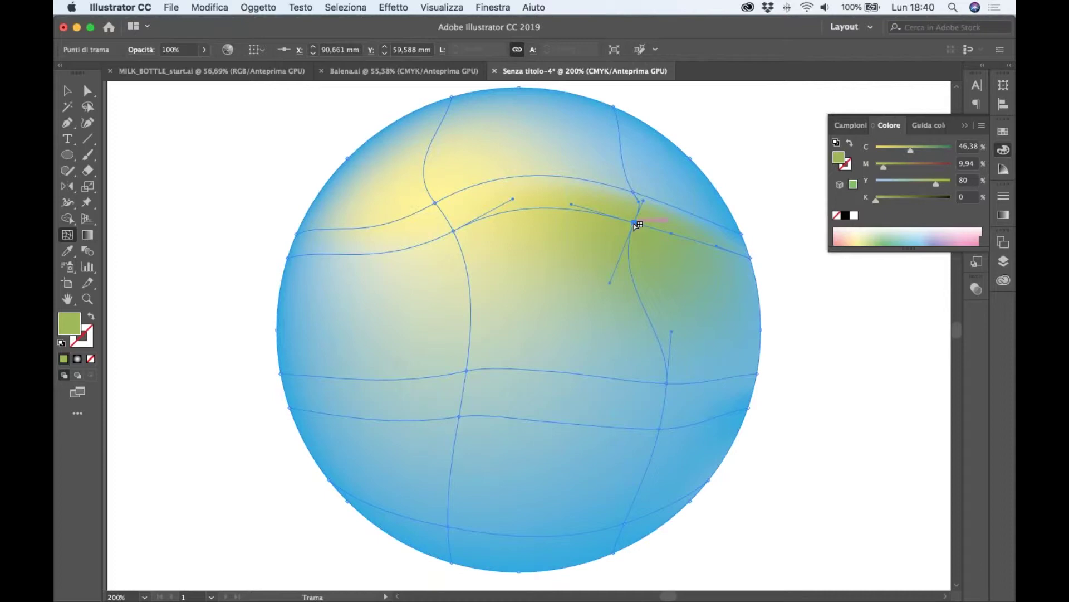
pyautogui.moveTo(635, 224); pyautogui.dragTo(698, 234)
pyautogui.click(663, 230)
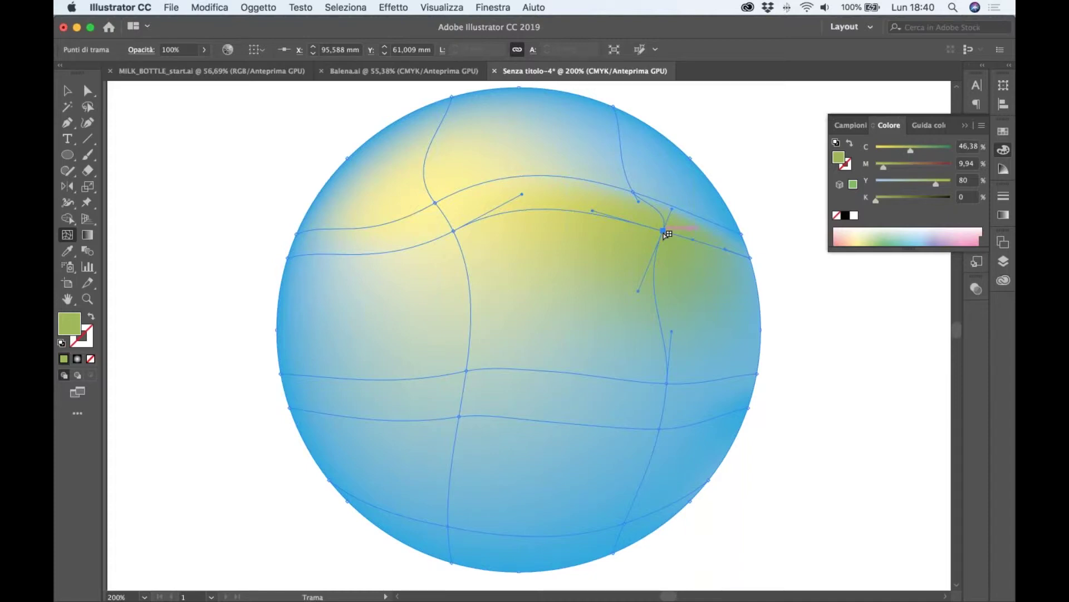
pyautogui.keyDown('alt'); pyautogui.click(663, 231); pyautogui.keyUp('alt')
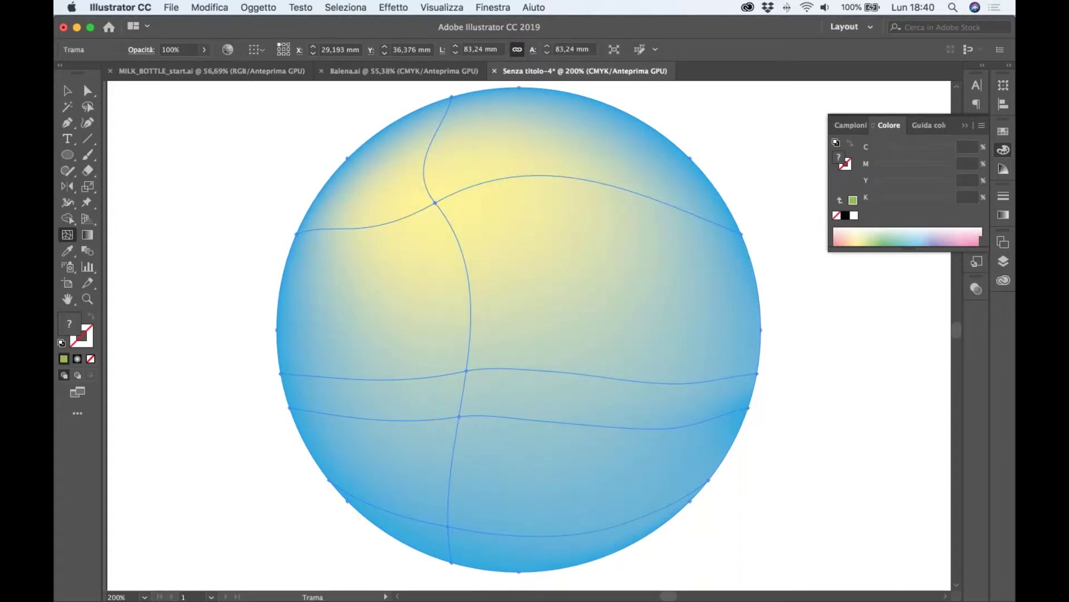
# - Add a vertical mesh line at the top and select the right and bottom edge points
pyautogui.click(615, 109)
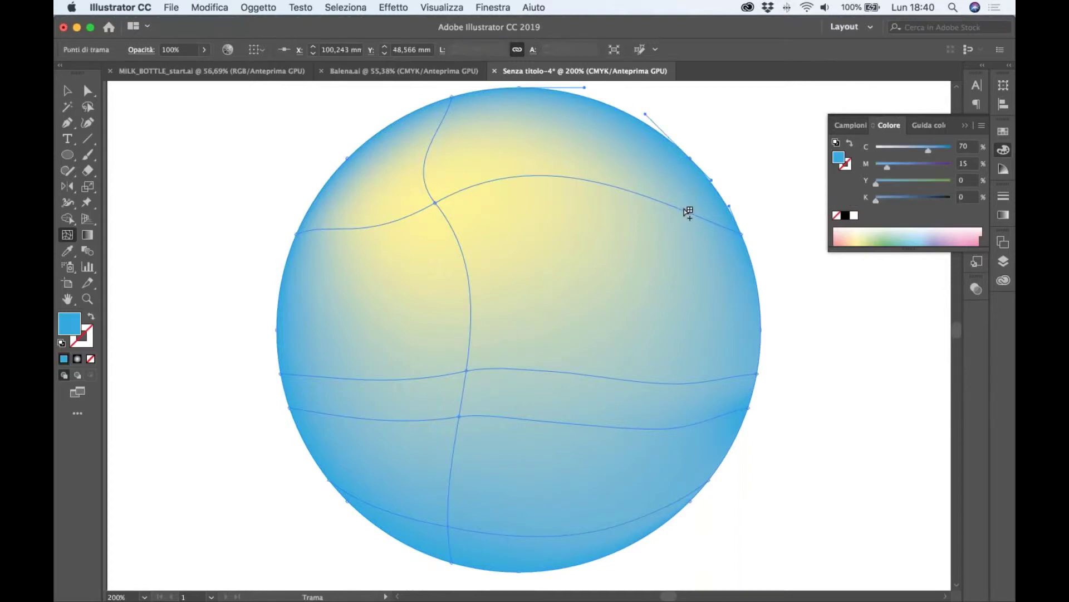
pyautogui.click(608, 106)
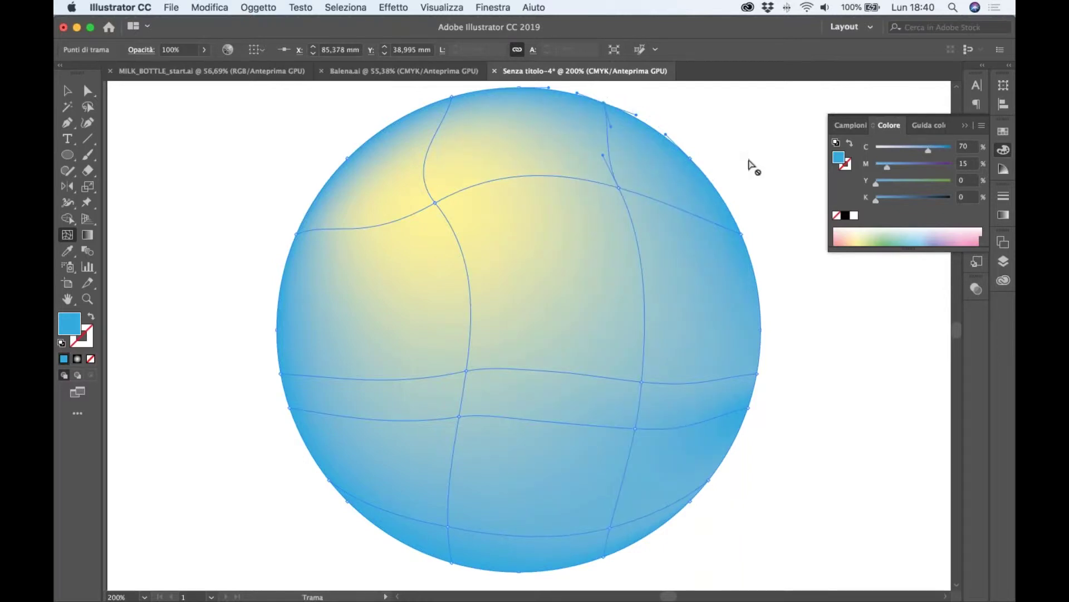
pyautogui.click(87, 94)
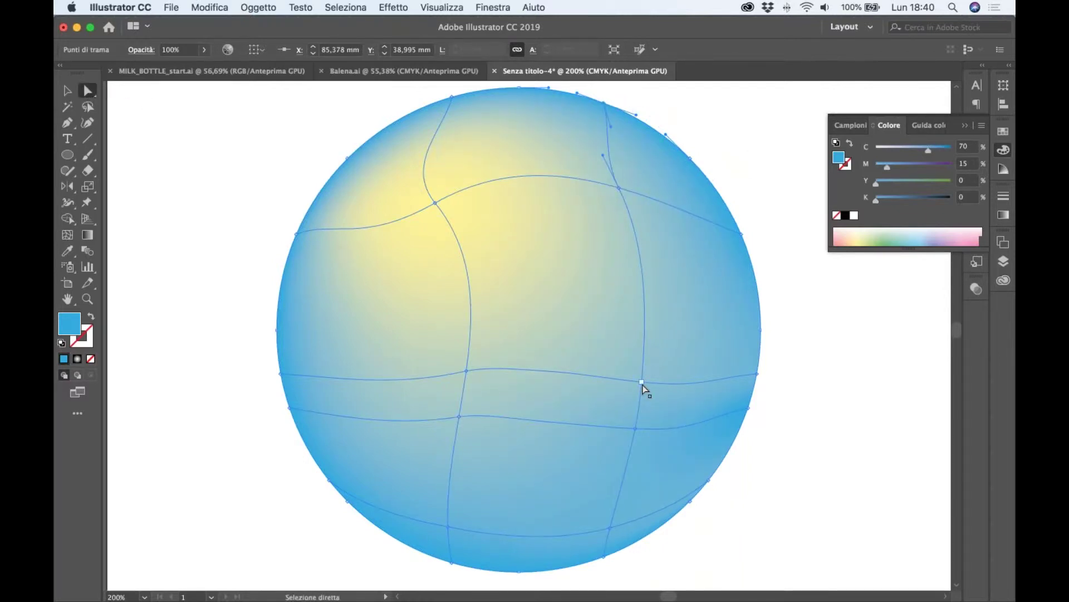
pyautogui.click(757, 374)
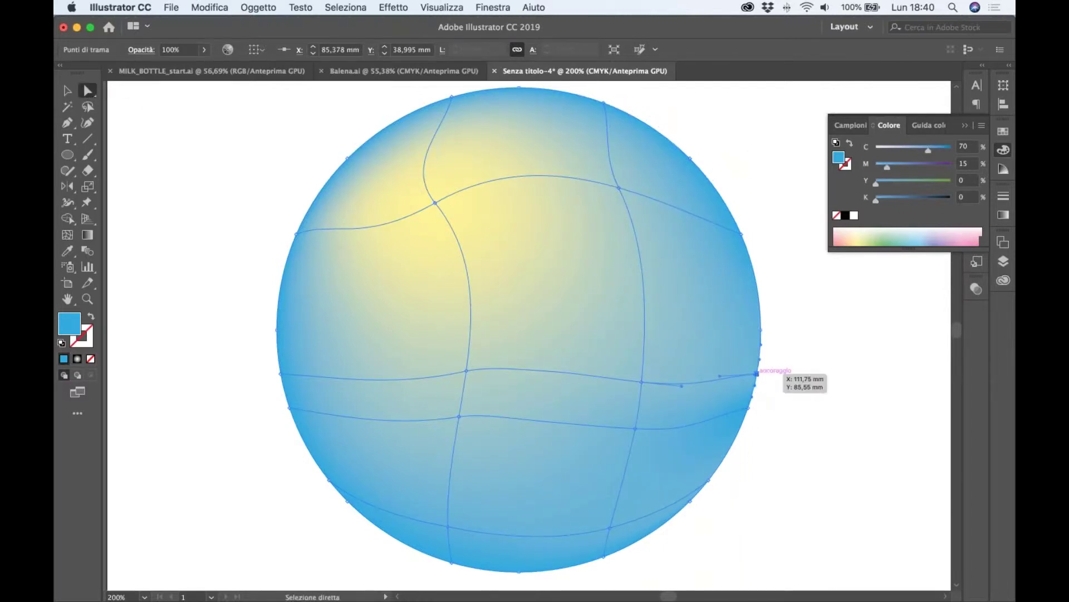
pyautogui.keyDown('shift'); pyautogui.click(748, 408); pyautogui.keyUp('shift')
pyautogui.keyDown('shift'); pyautogui.click(690, 501); pyautogui.keyUp('shift')
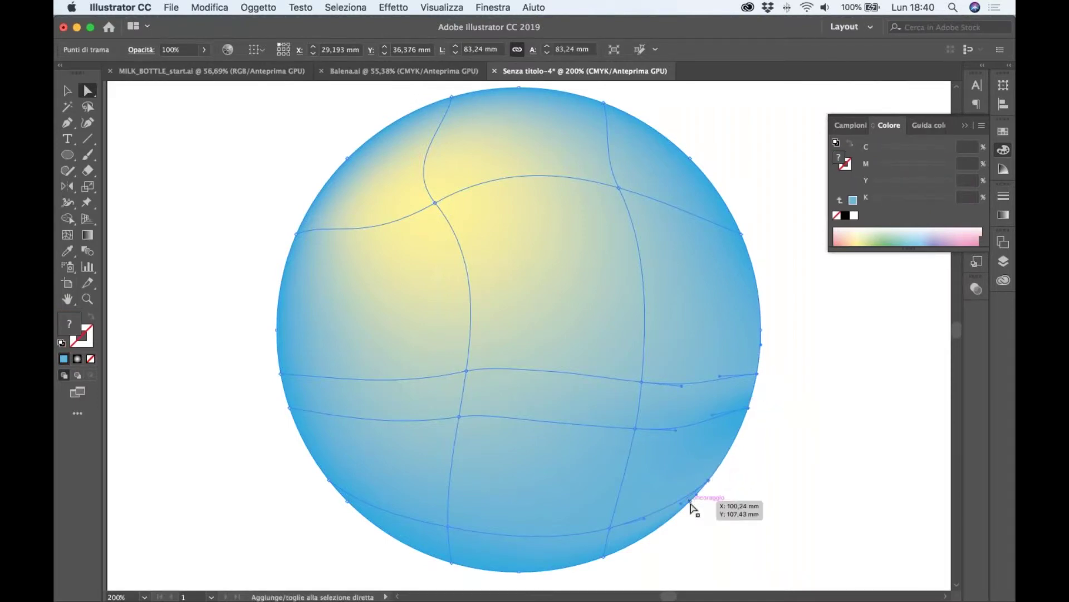
pyautogui.keyDown('shift'); pyautogui.click(604, 556); pyautogui.keyUp('shift')
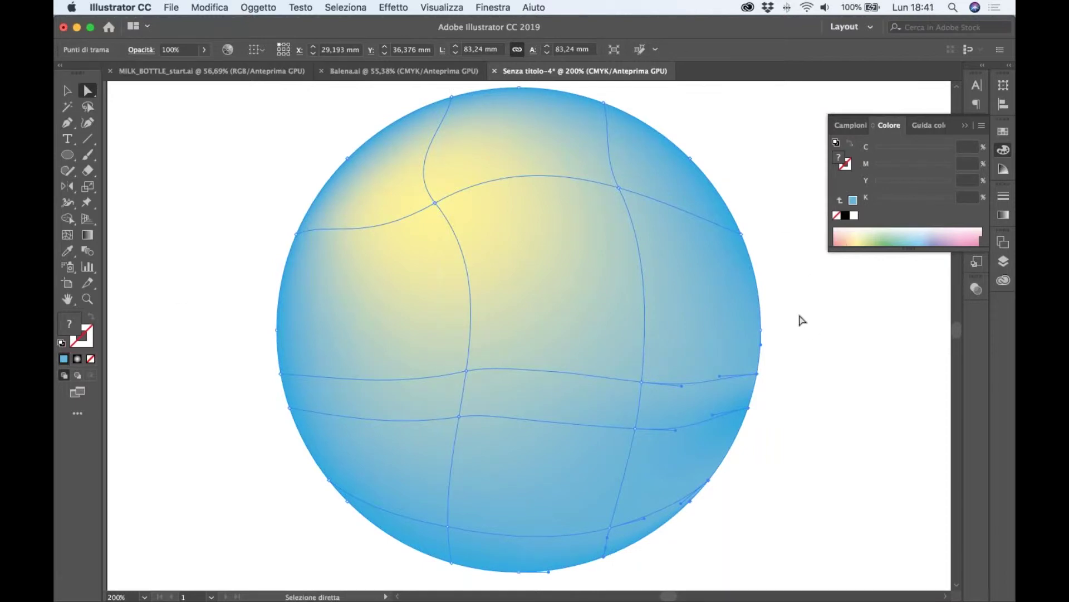
# - Apply a darker blue swatch to the selected edge points to shade the lower right
pyautogui.moveTo(802, 375)
pyautogui.mouseDown()
pyautogui.moveTo(777, 323)
pyautogui.moveTo(744, 303)
pyautogui.mouseUp()
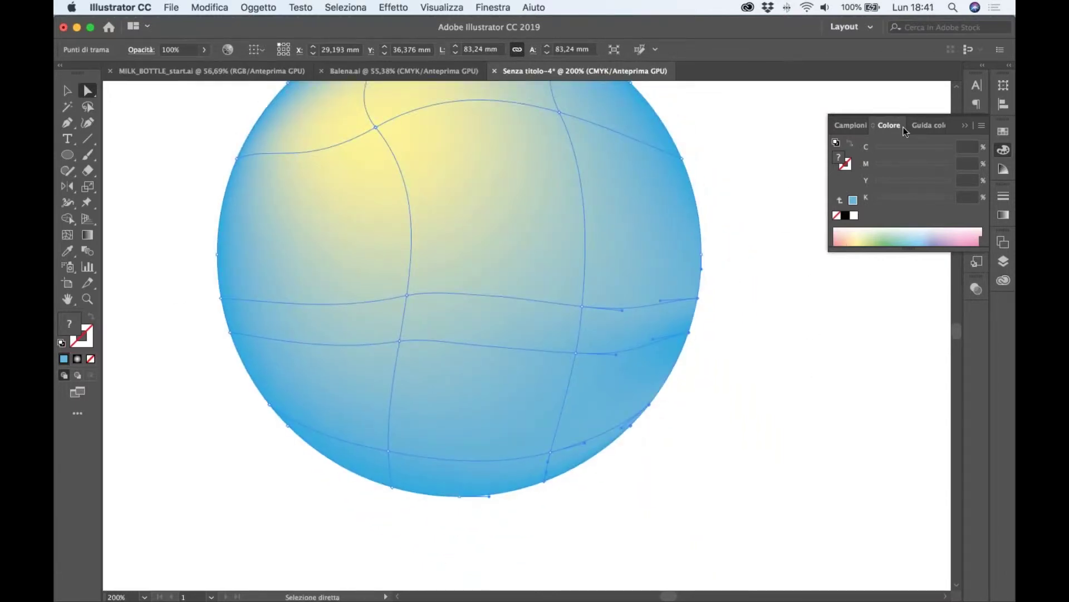
pyautogui.click(1003, 132)
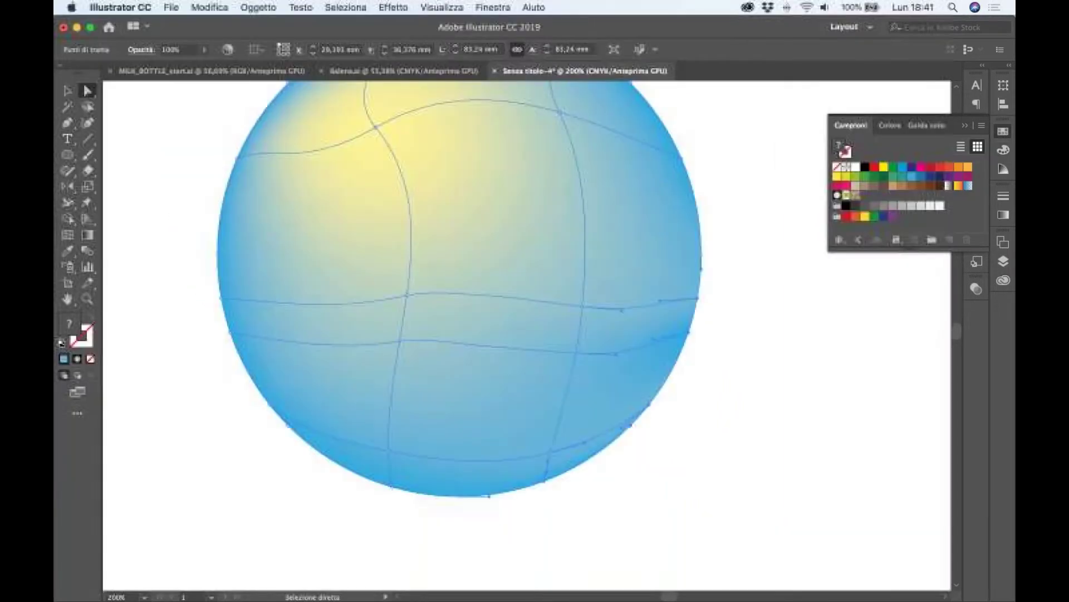
pyautogui.click(922, 176)
pyautogui.click(775, 342)
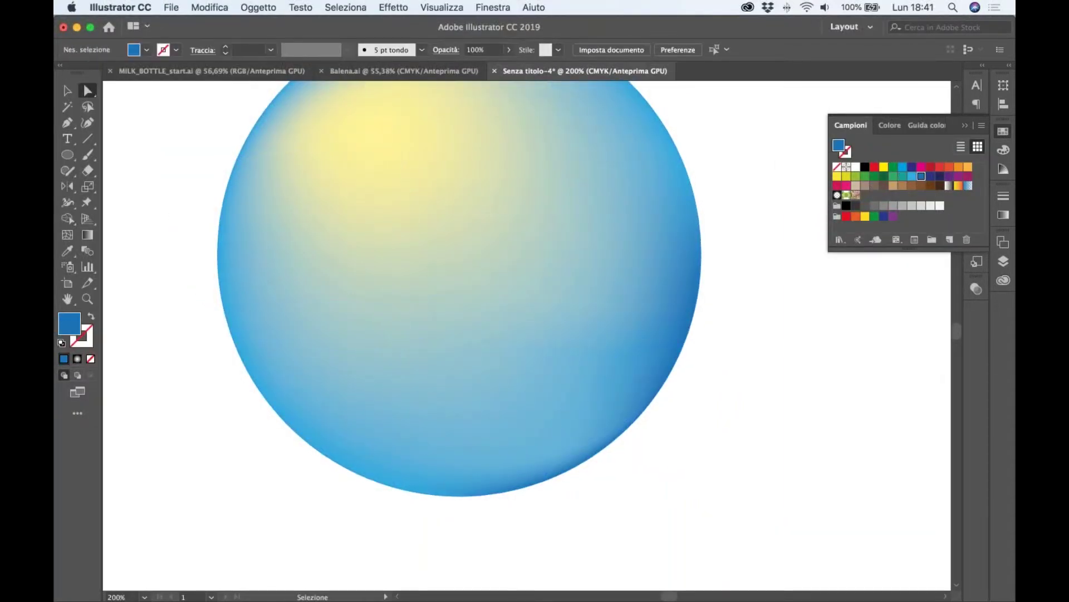
pyautogui.press('super+minus')
pyautogui.moveTo(771, 334); pyautogui.dragTo(774, 379)
pyautogui.click(482, 207)
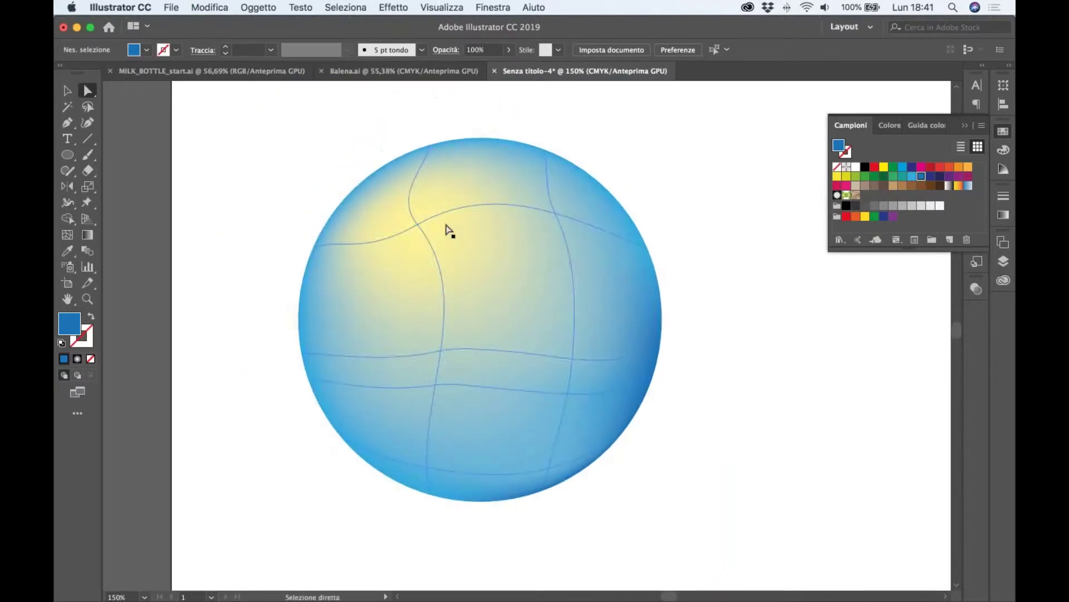
# - Shift the highlight mesh point slightly left and recolour it white
pyautogui.moveTo(417, 224); pyautogui.dragTo(403, 224)
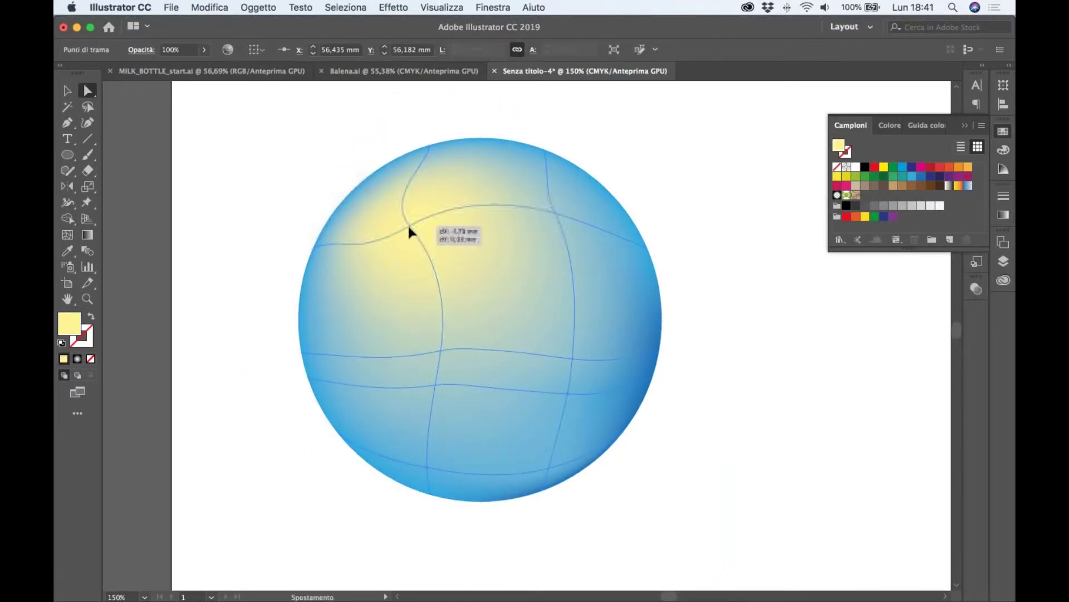
pyautogui.click(856, 166)
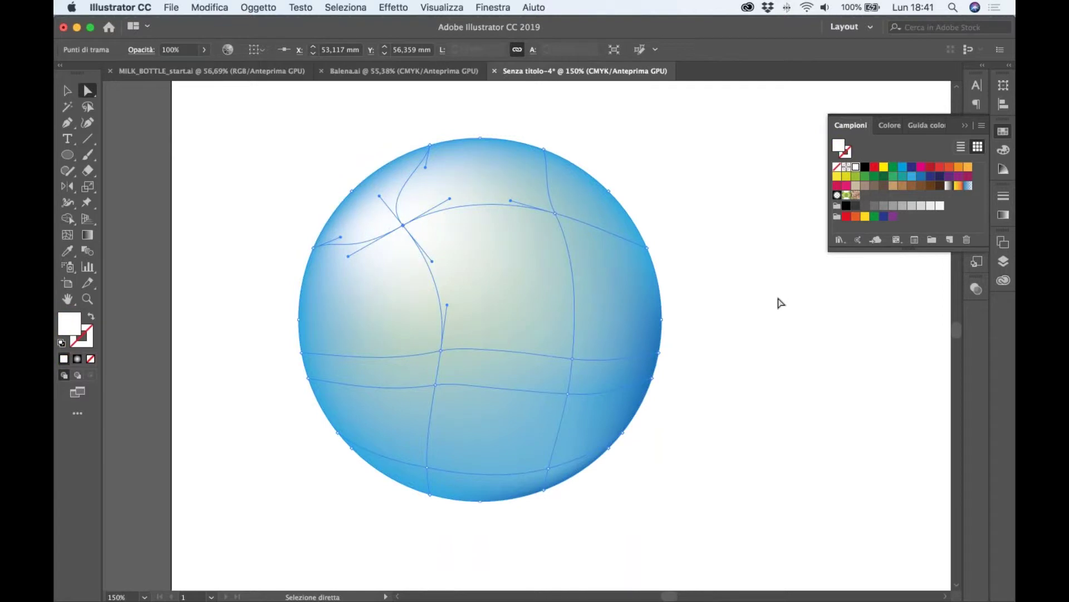
pyautogui.click(791, 305)
# - Lower the upper-right mesh point's yellow to 10% in the Color Picker
pyautogui.click(555, 213)
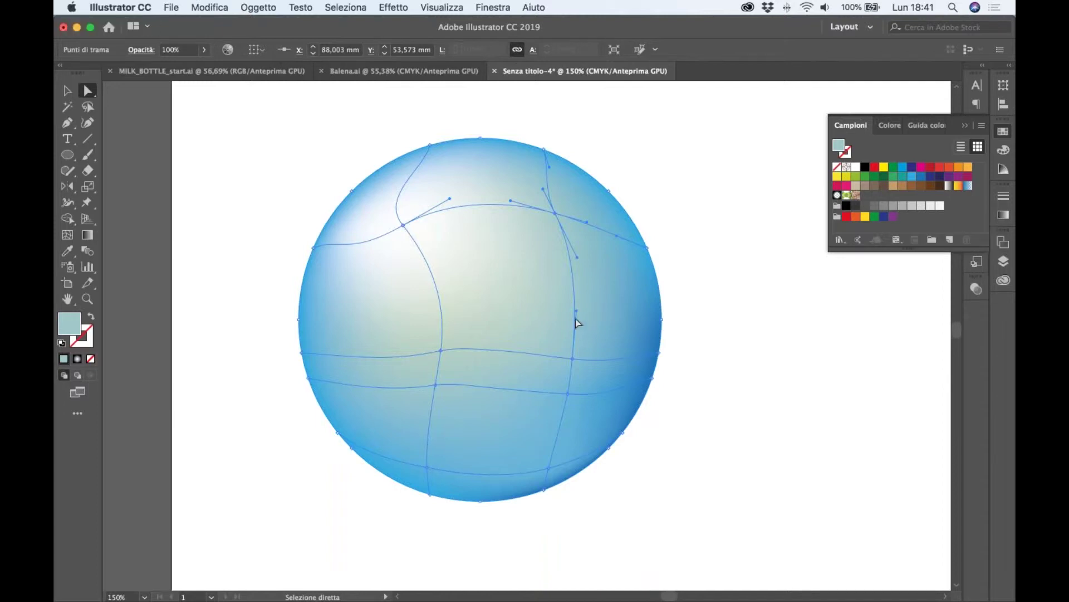
pyautogui.click(440, 351)
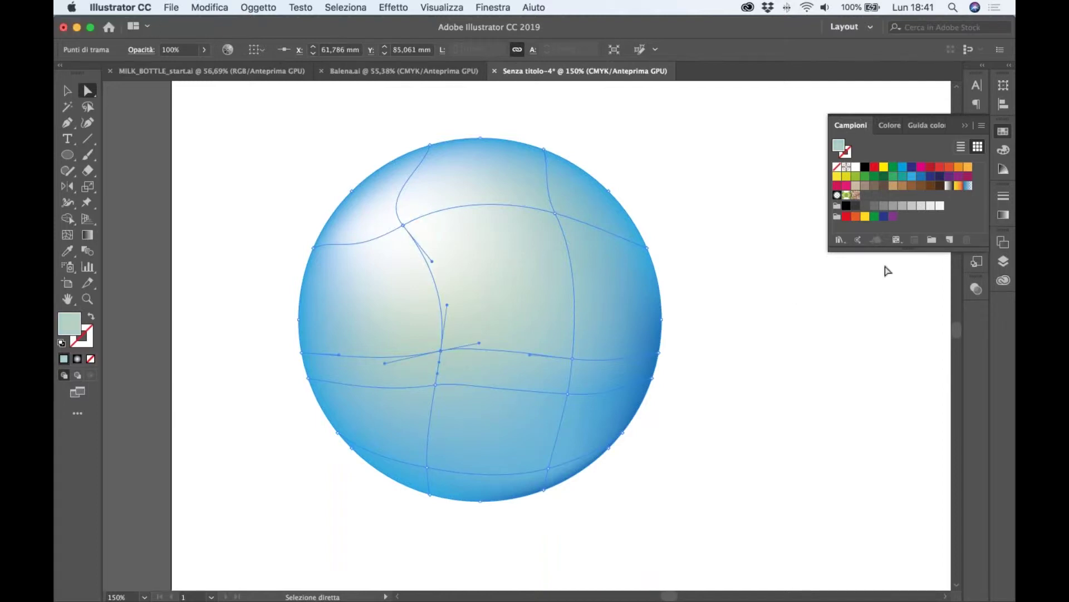
pyautogui.click(573, 358)
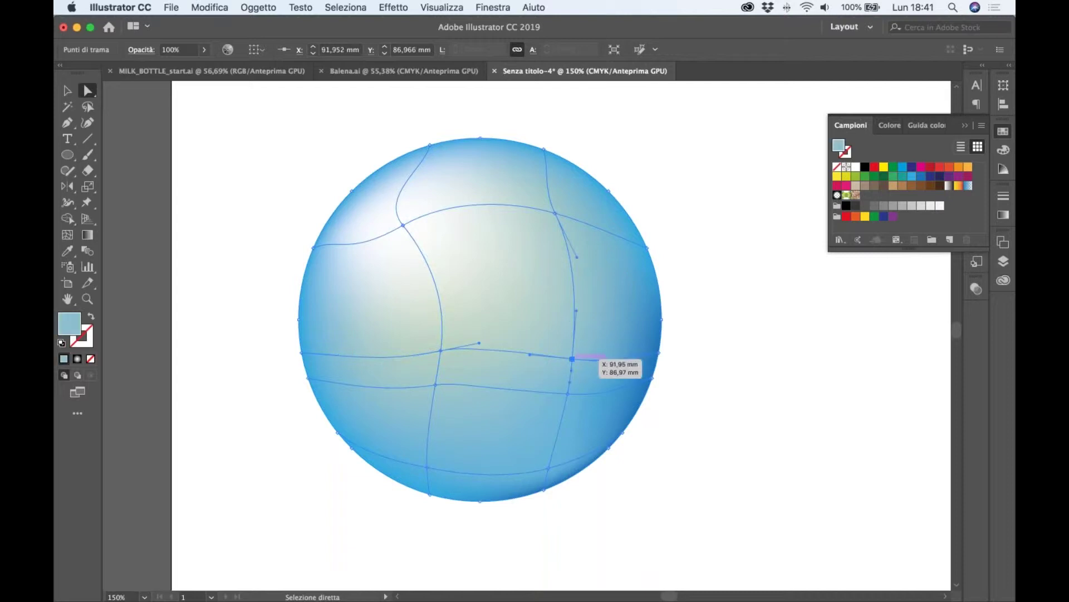
pyautogui.click(555, 213)
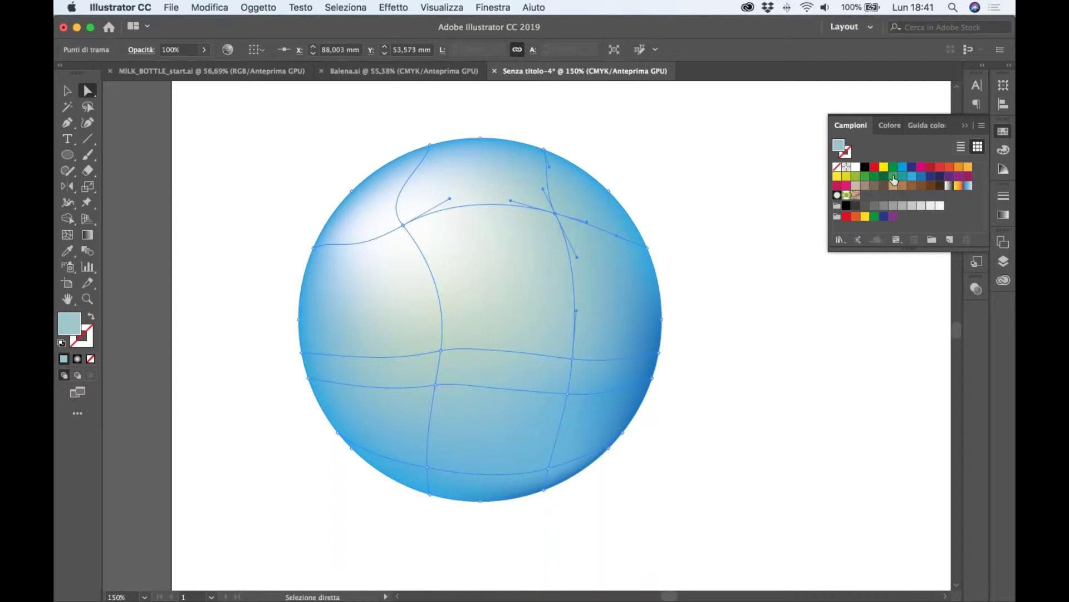
pyautogui.doubleClick(74, 328)
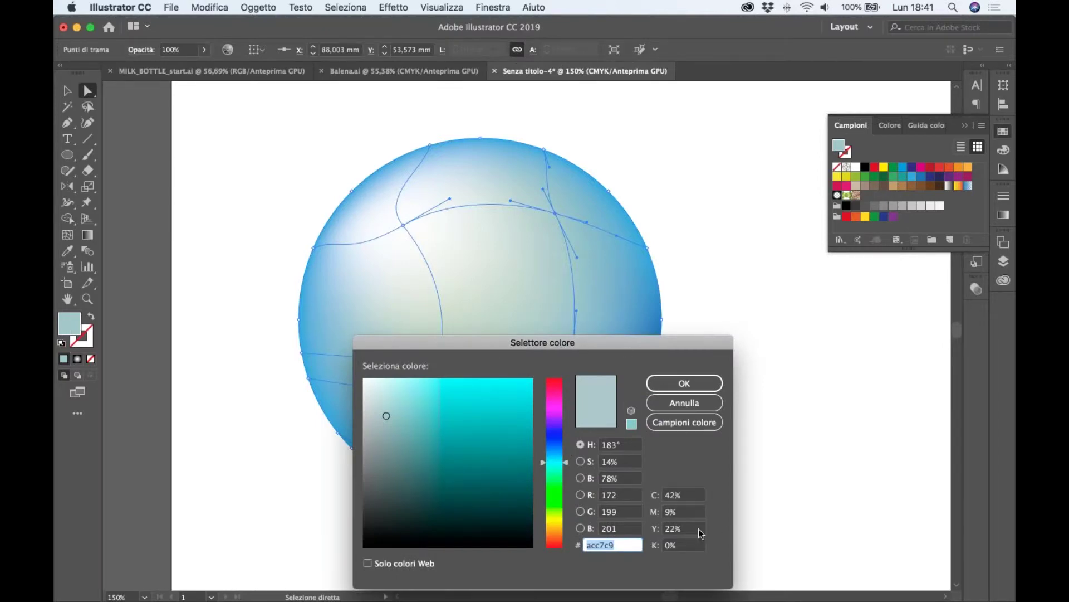
pyautogui.click(664, 528)
pyautogui.write('0')
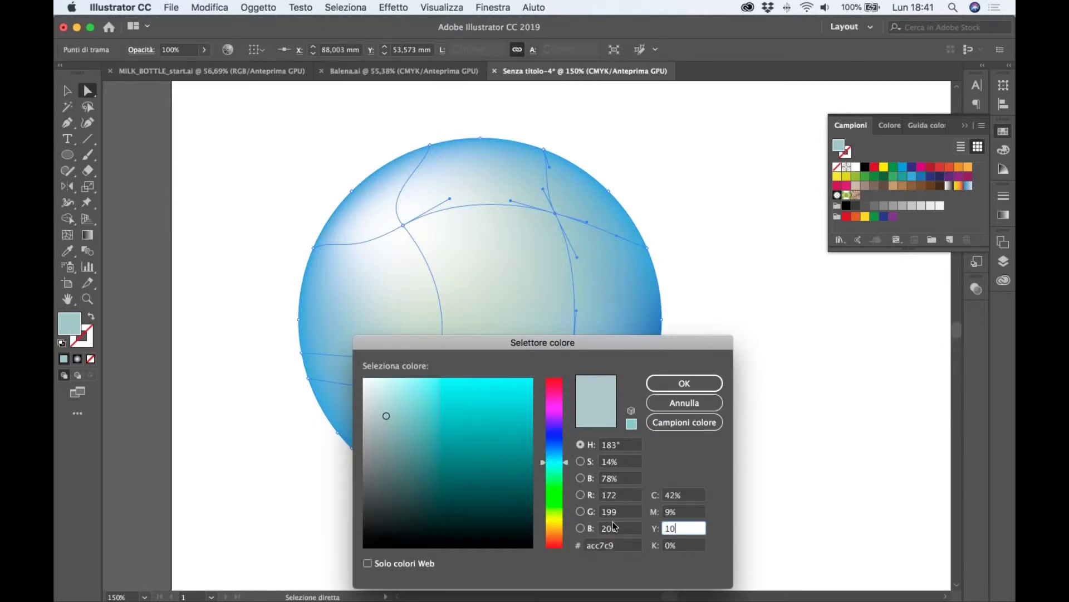
pyautogui.press('Return')
# - Set the left-of-centre mesh point's yellow to 10%, giving a pale blue-grey (C 34, M 7, Y 10)
pyautogui.click(676, 363)
pyautogui.click(441, 351)
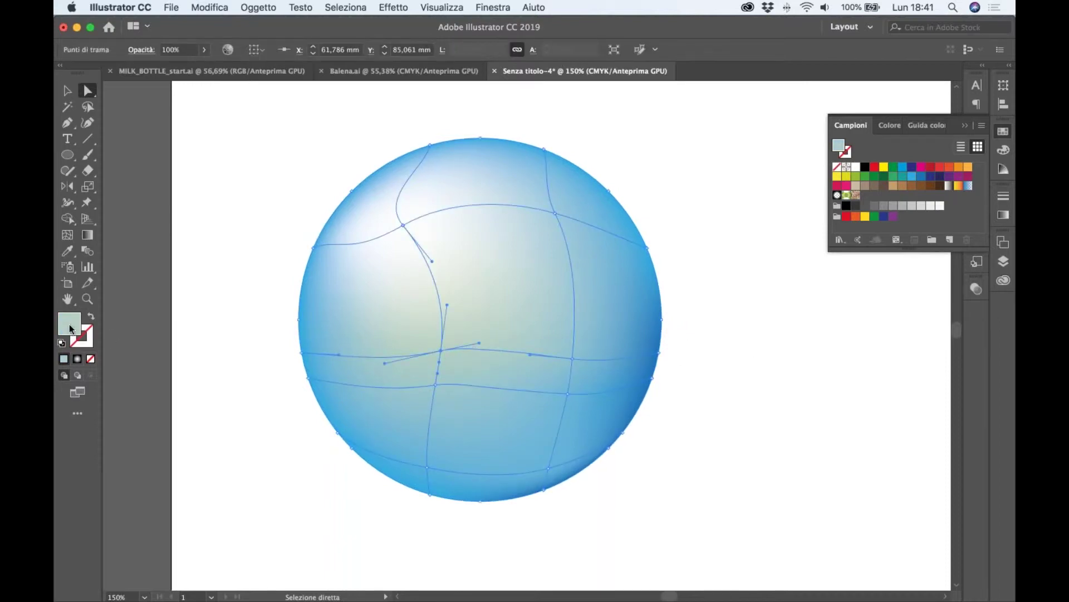
pyautogui.doubleClick(71, 328)
pyautogui.click(699, 534)
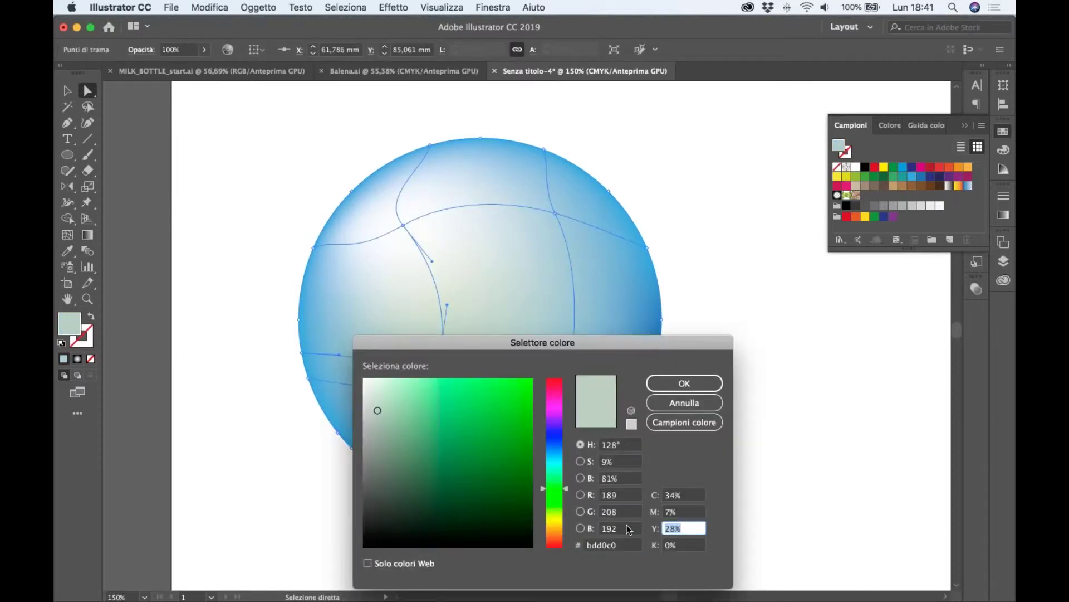
pyautogui.write('10')
pyautogui.press('Return')
pyautogui.click(821, 401)
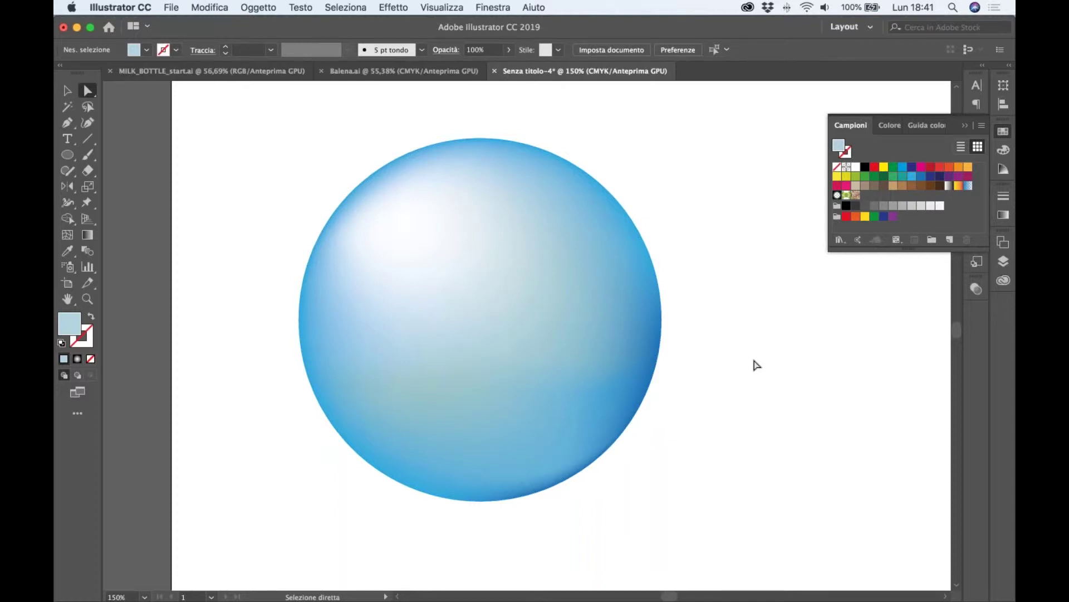
pyautogui.click(374, 200)
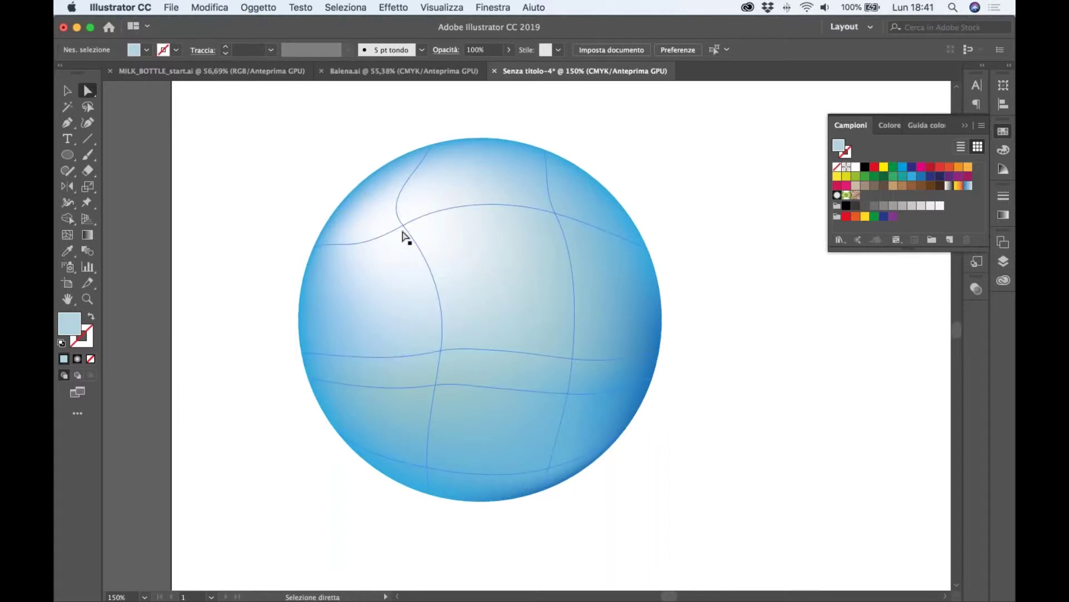
pyautogui.click(660, 261)
pyautogui.click(442, 205)
pyautogui.click(618, 470)
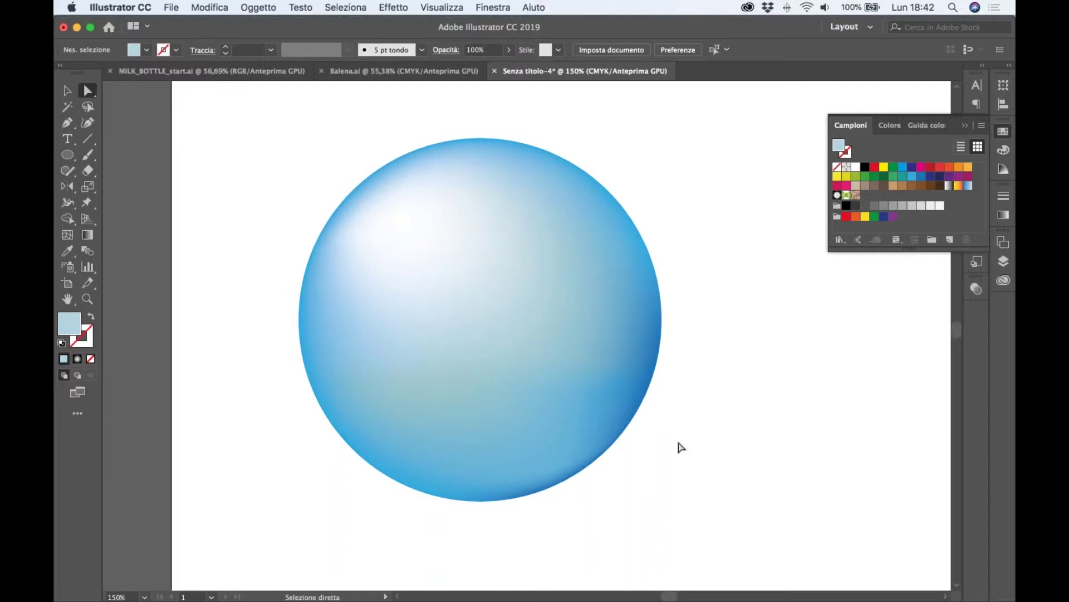
pyautogui.click(660, 273)
pyautogui.click(678, 267)
pyautogui.press('v')
# - At 100% zoom, drag a lower-left mesh point's handle to bend that mesh line
pyautogui.press('super+1')
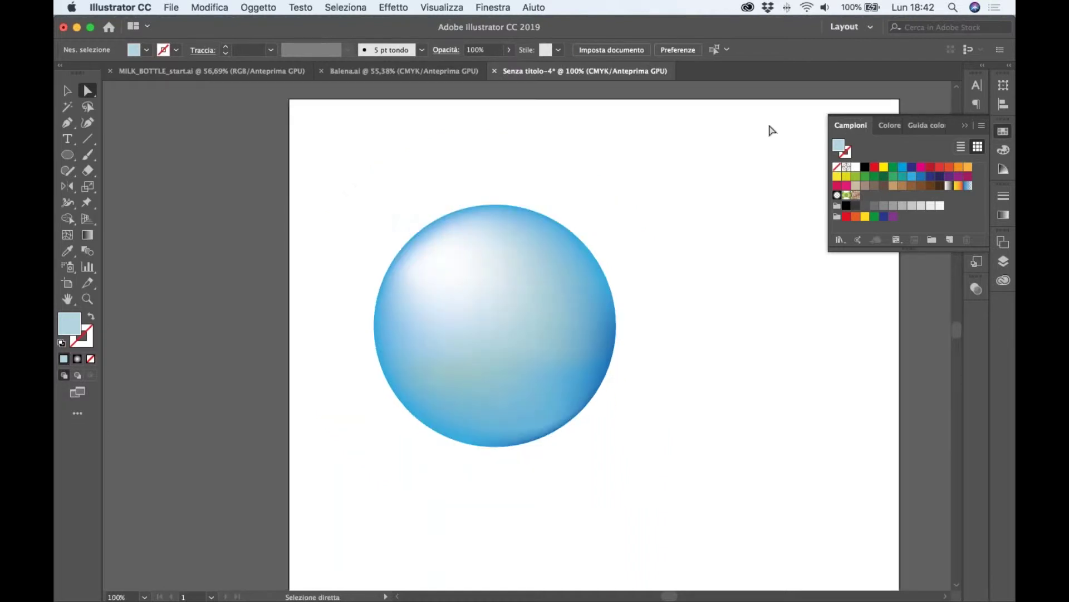
pyautogui.moveTo(680, 327); pyautogui.dragTo(529, 194)
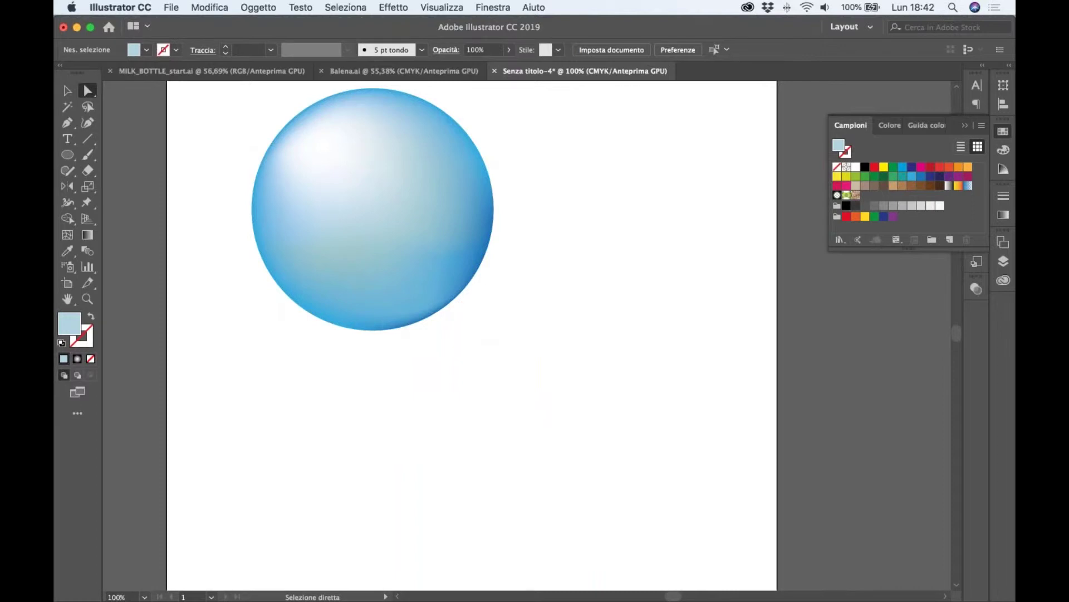
pyautogui.click(333, 242)
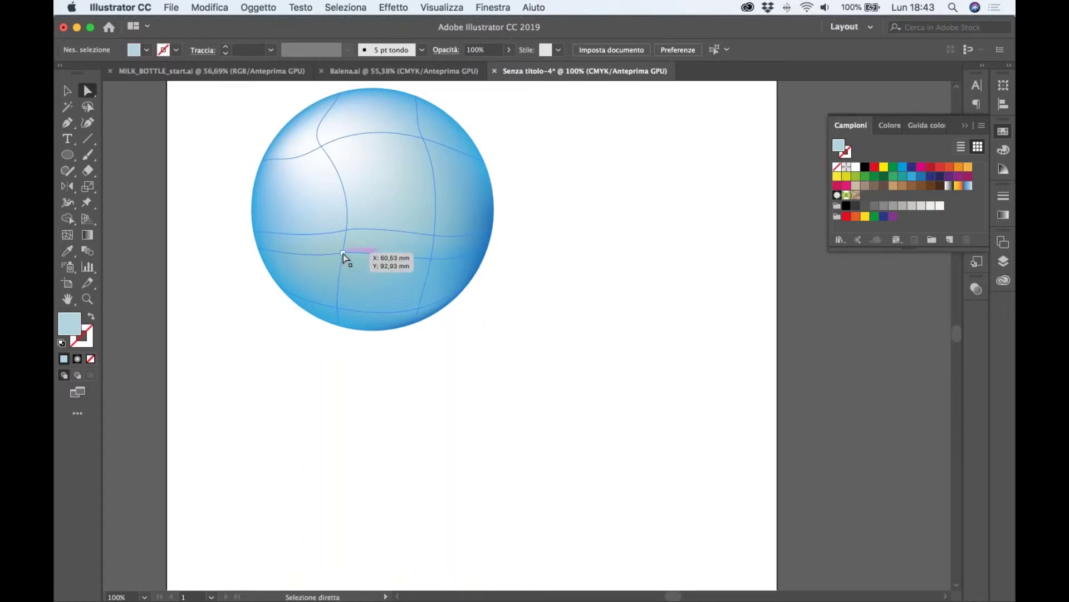
pyautogui.click(343, 252)
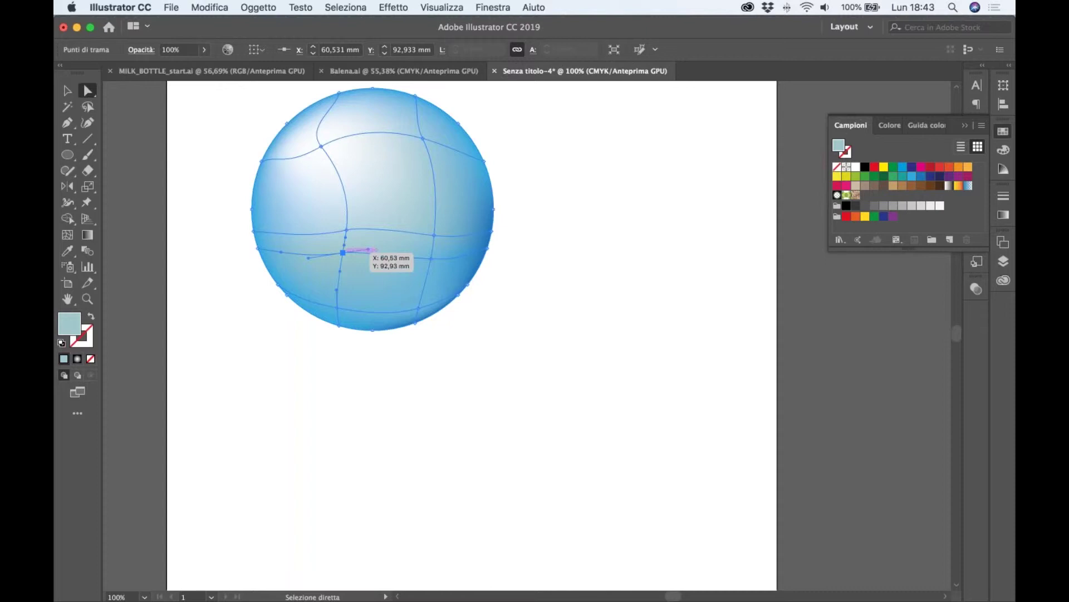
pyautogui.moveTo(369, 249); pyautogui.dragTo(368, 249)
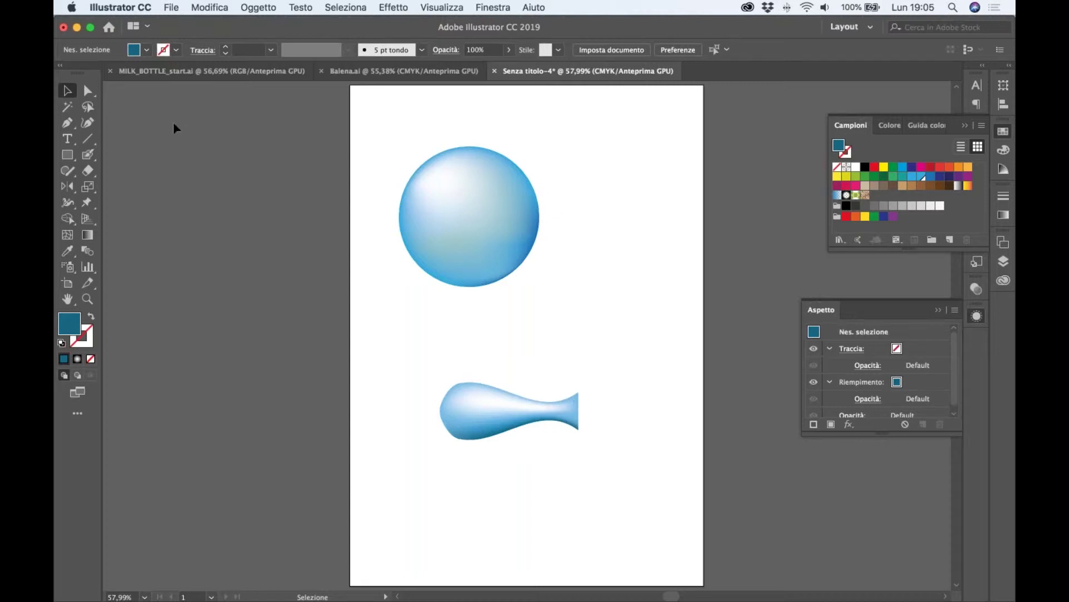
# - In MILK_BOTTLE_start.ai, clear guides (Visualizza > Guide > Cancella guide) and run Oggetto > Sblocca tutto
pyautogui.click(189, 71)
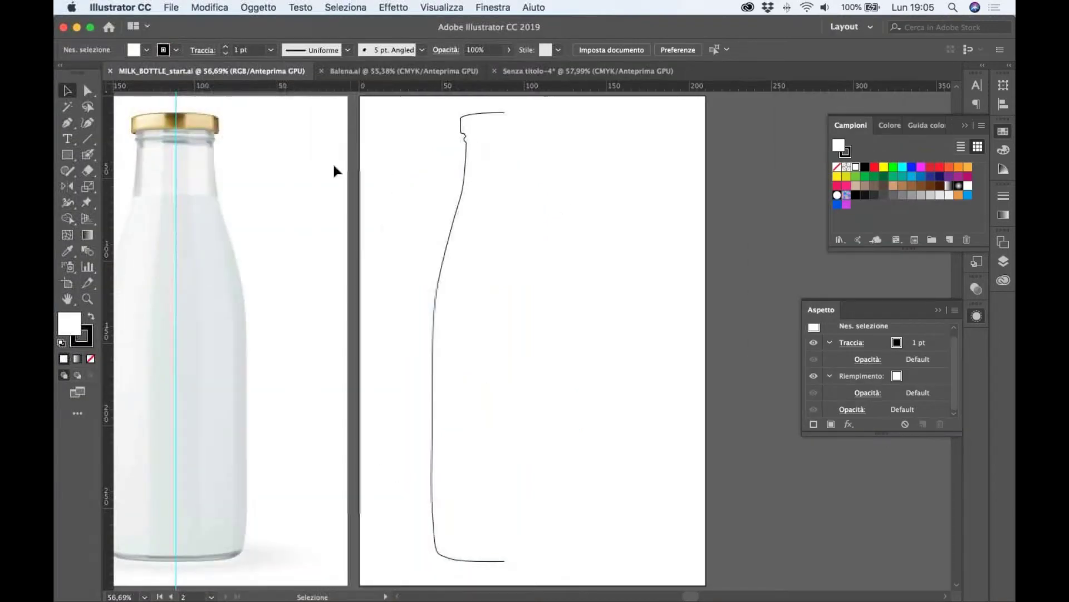
pyautogui.hscroll(-10, 334, 170)
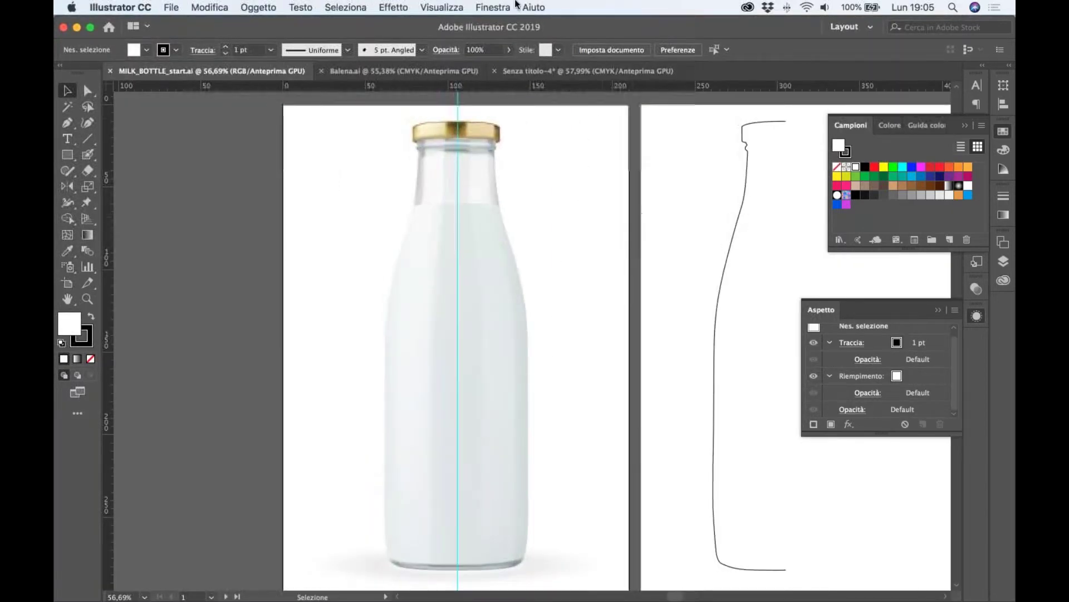
pyautogui.click(436, 6)
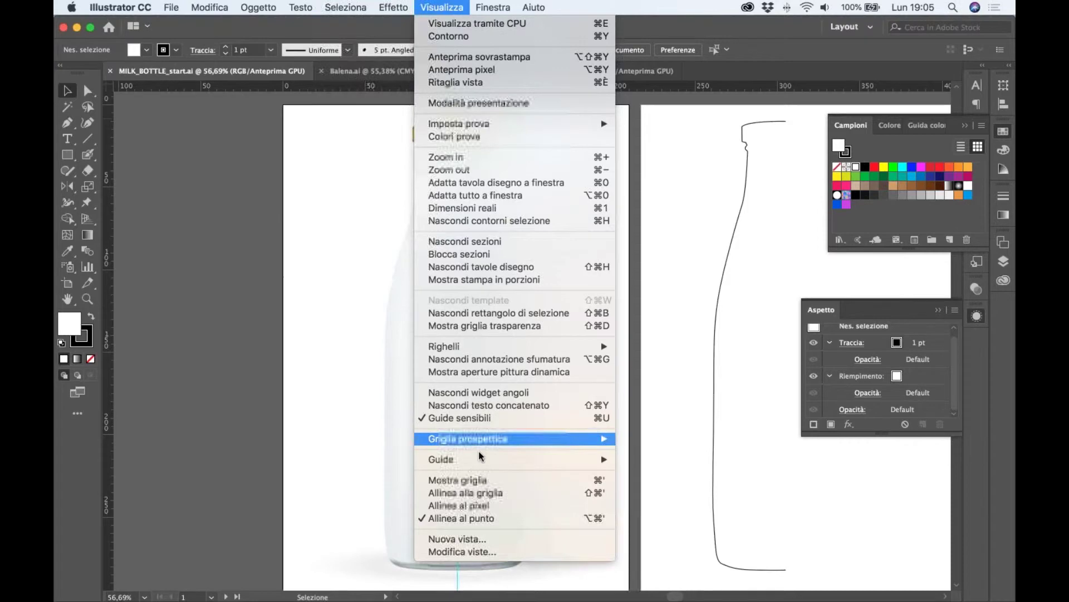
pyautogui.moveTo(468, 459)
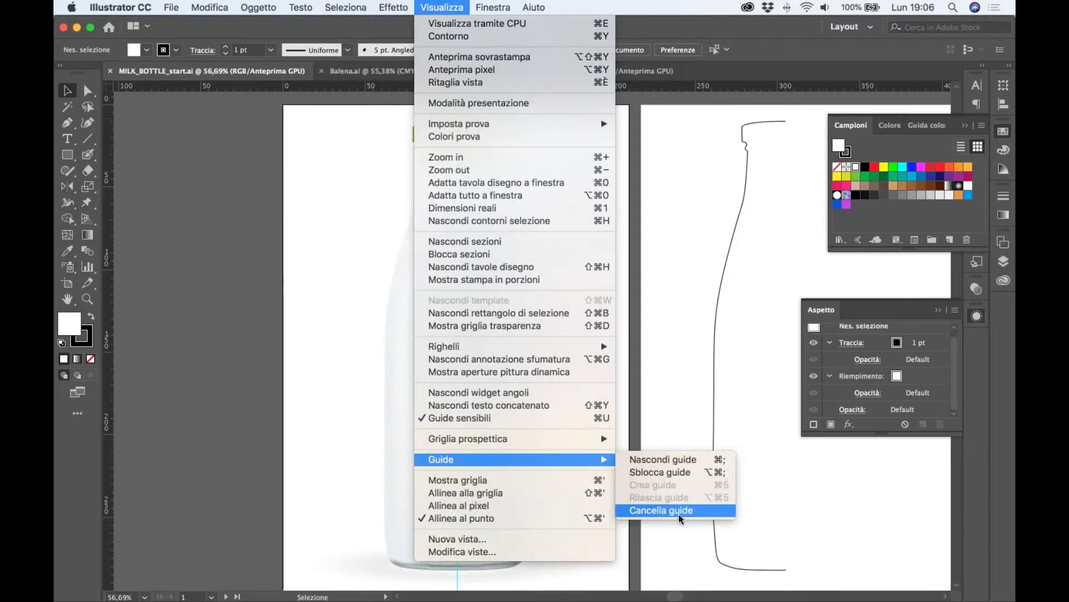
pyautogui.click(679, 514)
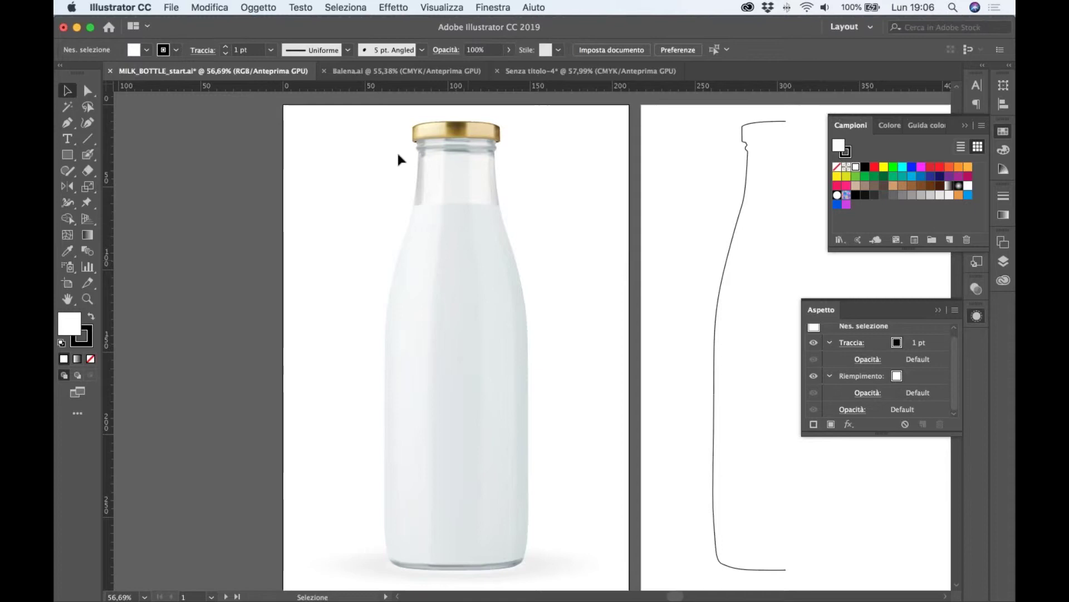
pyautogui.click(262, 8)
pyautogui.click(277, 96)
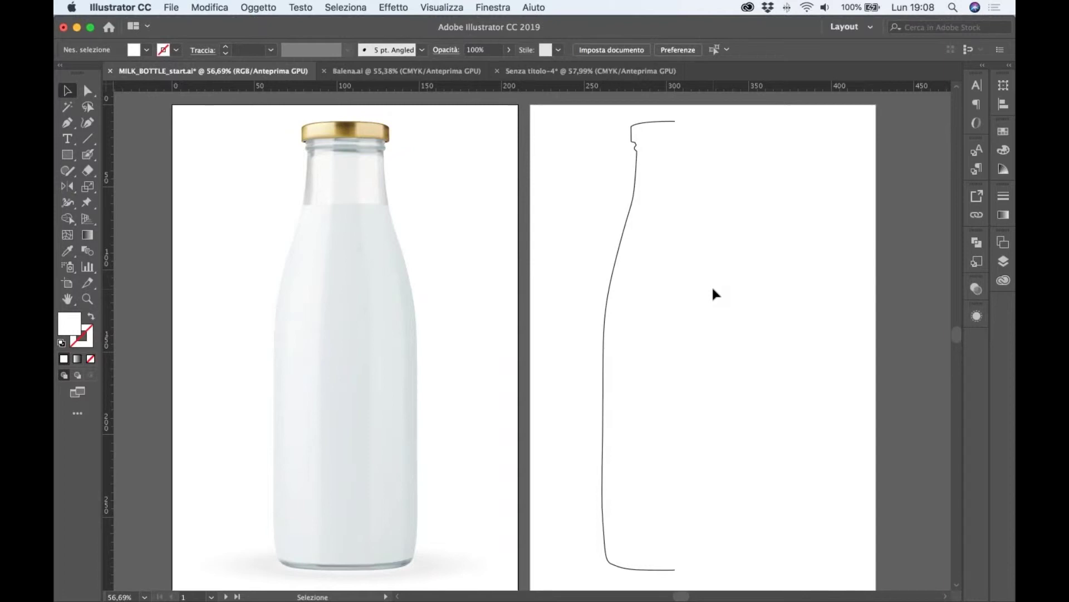
# - Reflect a vertical copy of the half outline about its top anchor to complete the bottle
pyautogui.press('super+a')
pyautogui.press('a')
pyautogui.moveTo(766, 160); pyautogui.dragTo(664, 167)
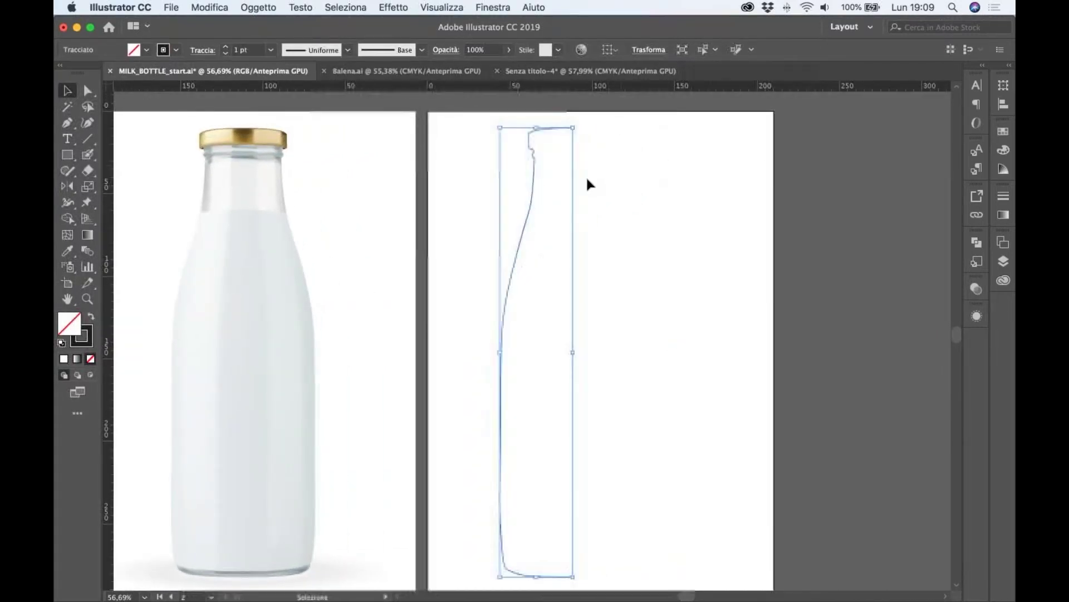
pyautogui.click(64, 190)
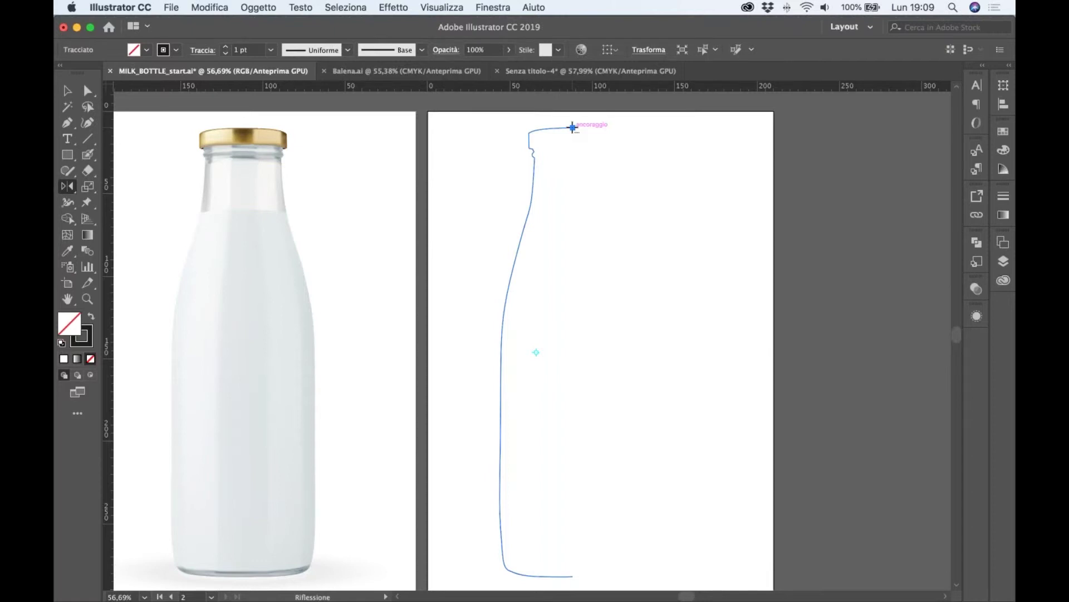
pyautogui.keyDown('alt'); pyautogui.click(572, 128); pyautogui.keyUp('alt')
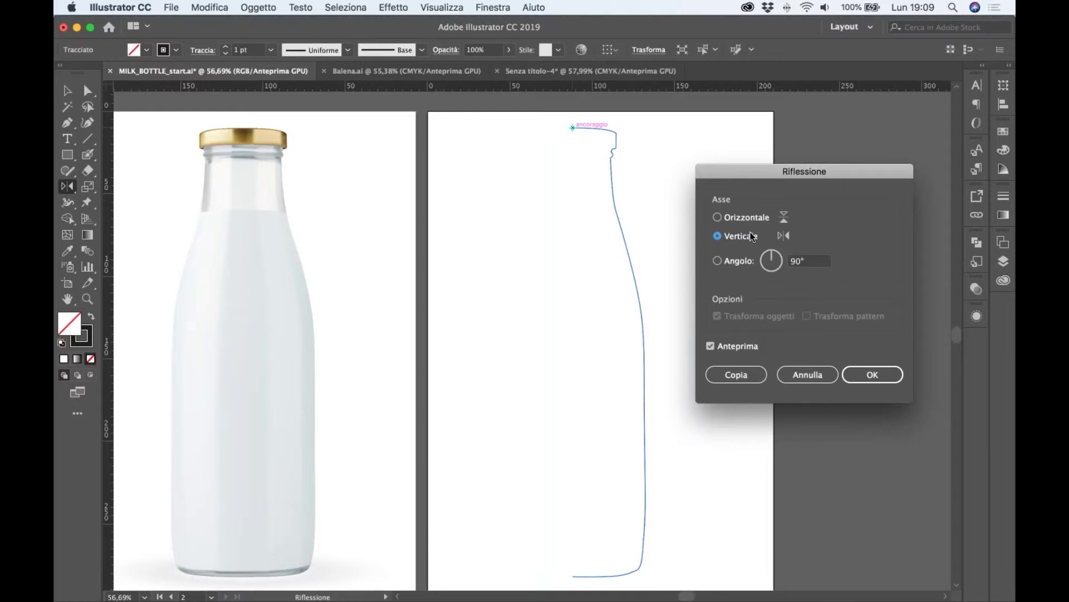
pyautogui.click(711, 346)
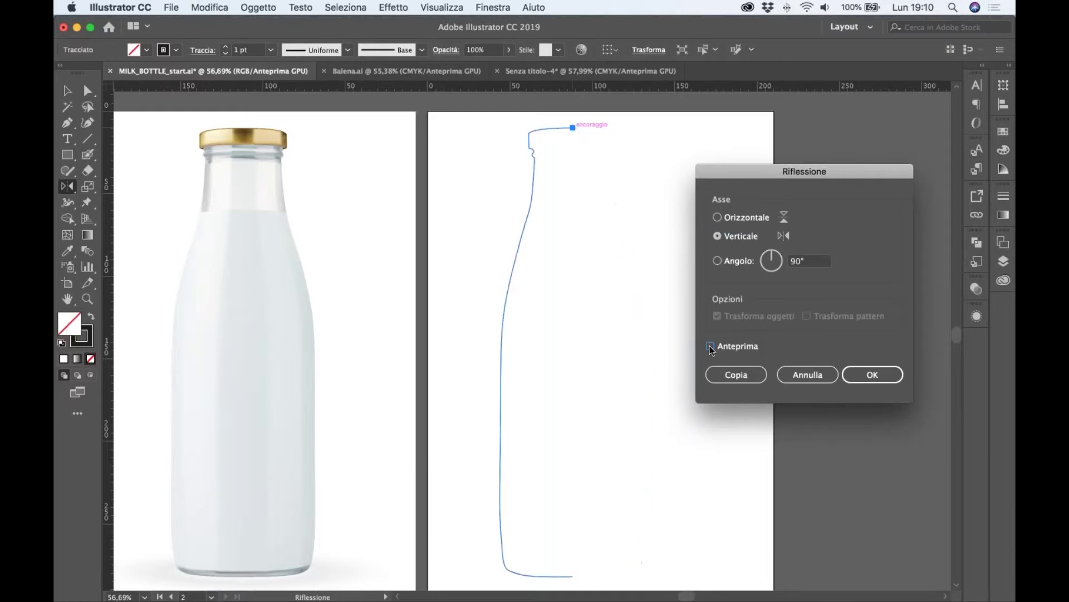
pyautogui.click(753, 380)
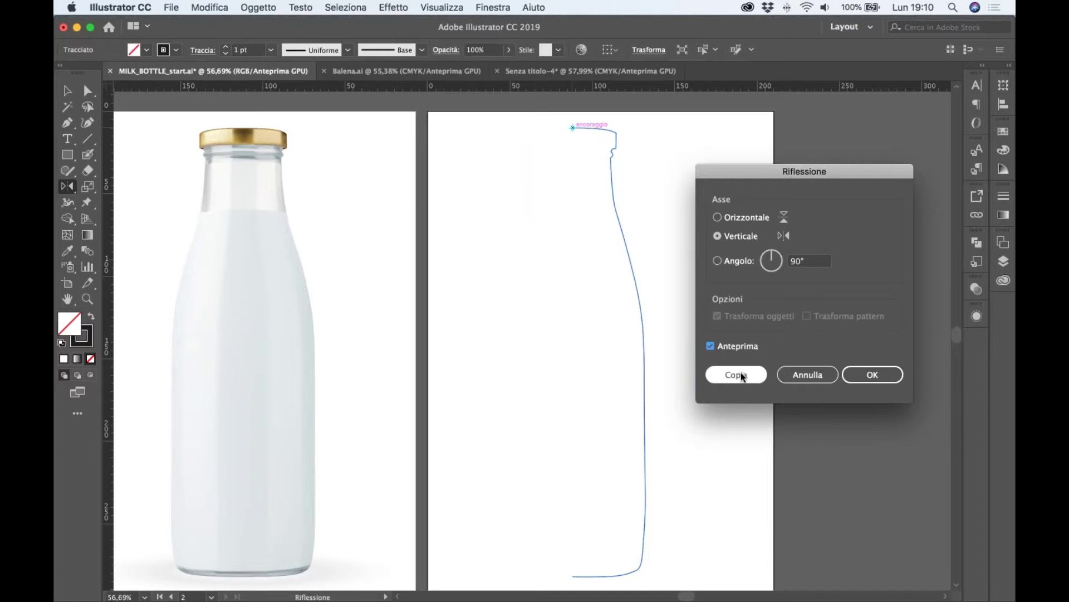
pyautogui.click(743, 375)
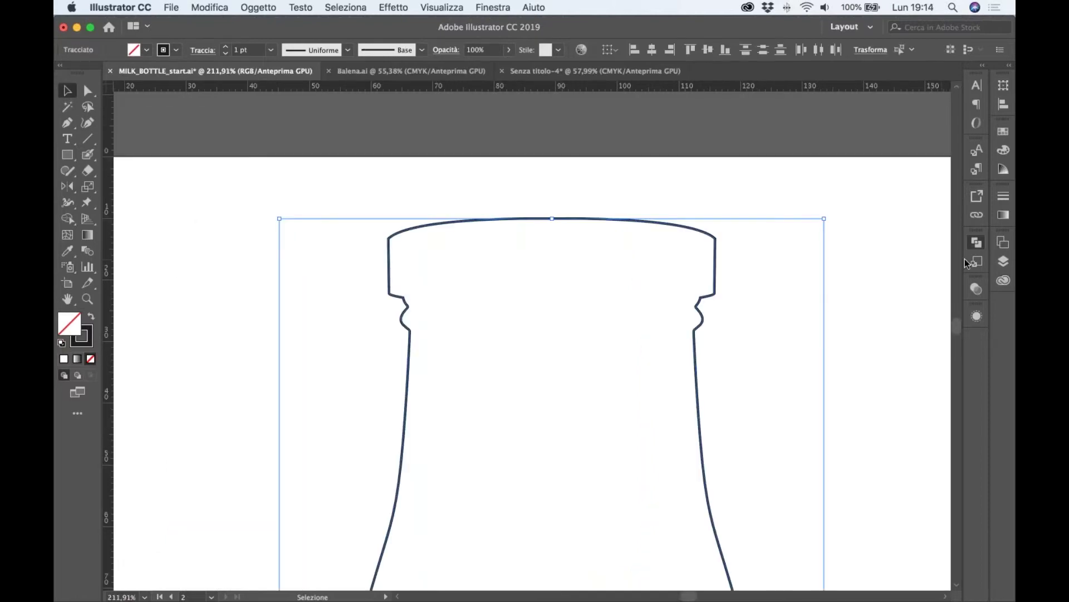
pyautogui.click(976, 243)
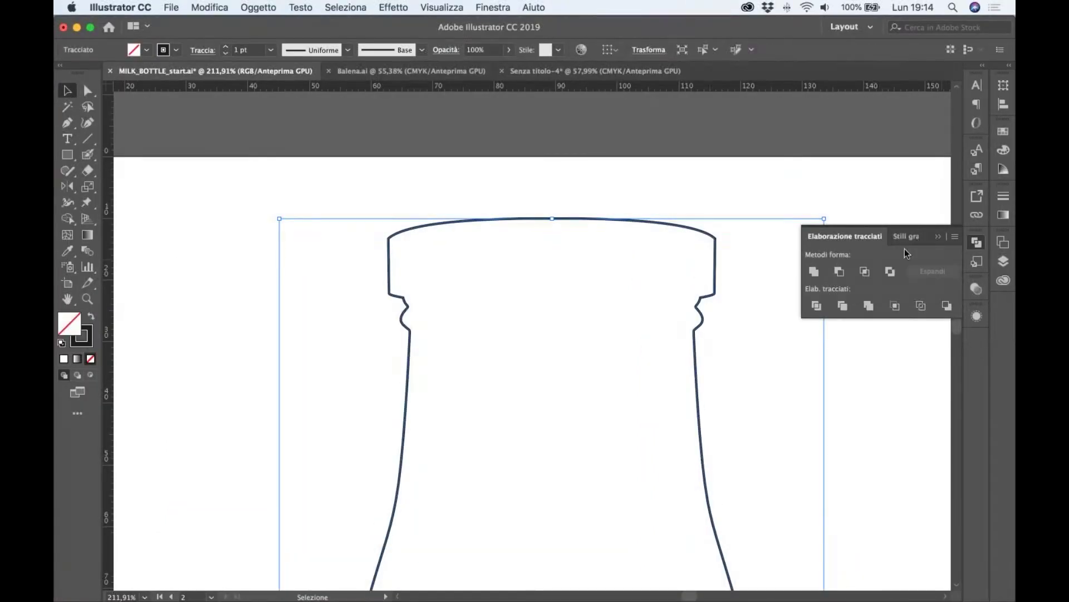
# - Fill the bottle shape with light grey from the Swatches panel
pyautogui.click(941, 236)
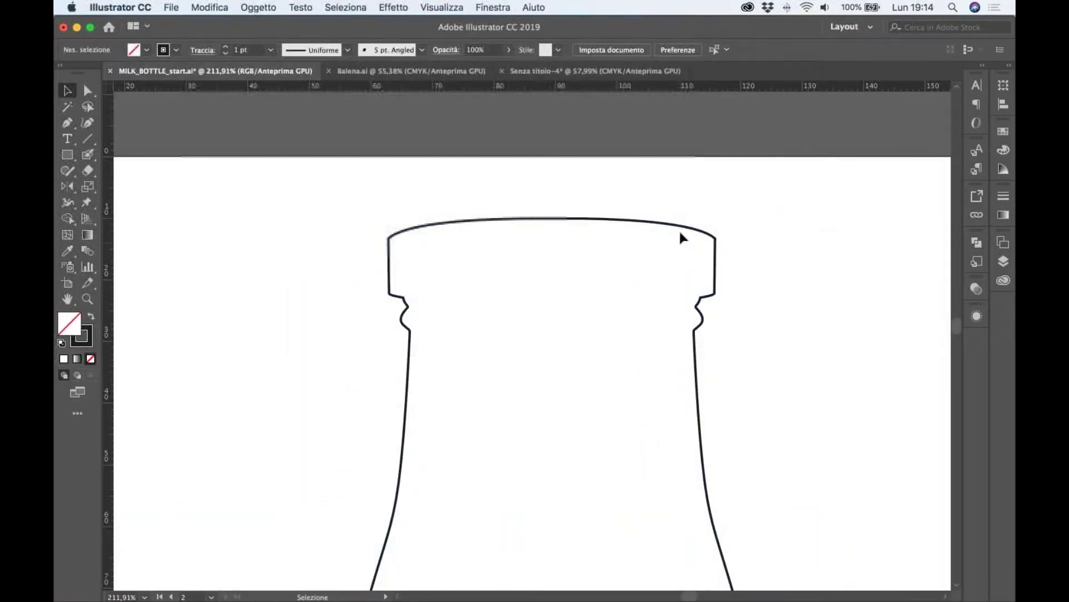
pyautogui.press('a')
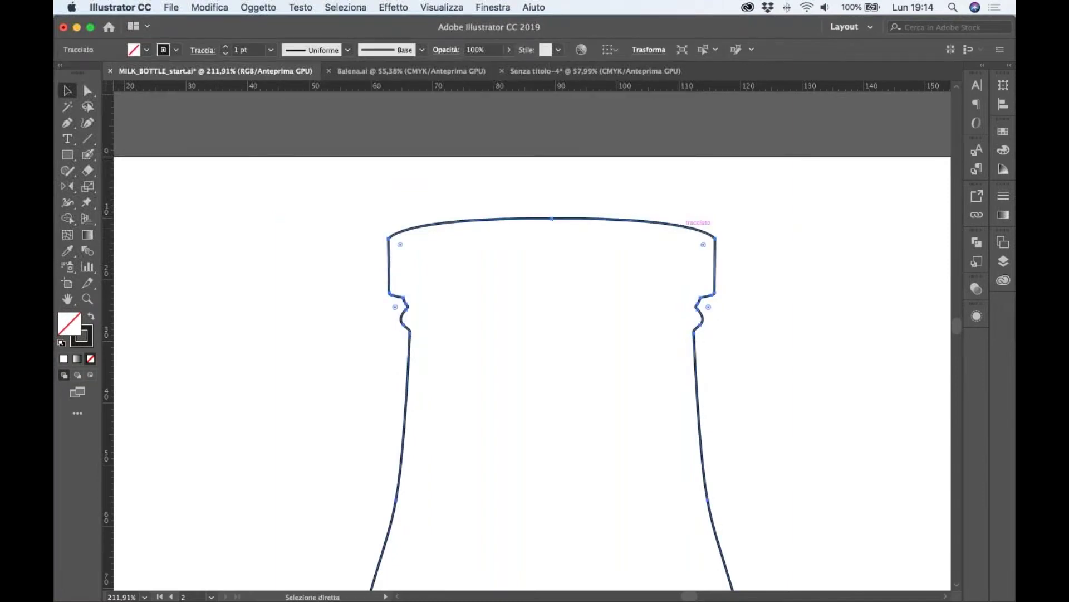
pyautogui.press('super+0')
pyautogui.click(1003, 131)
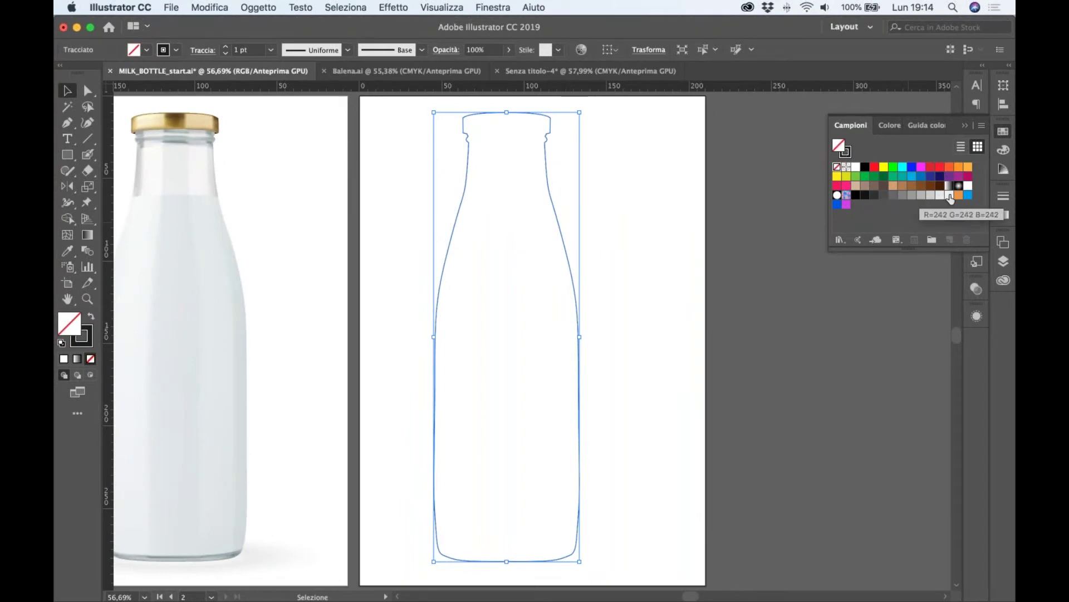
pyautogui.click(949, 196)
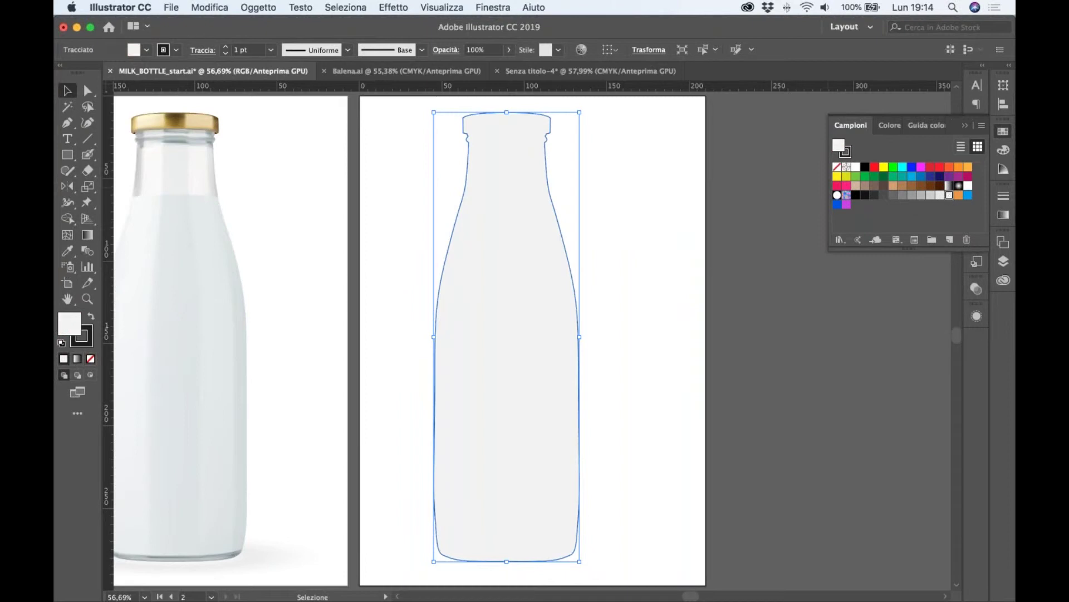
# - Set the bottle's stroke to None and deselect the shape
pyautogui.click(846, 152)
pyautogui.click(837, 167)
pyautogui.click(838, 144)
pyautogui.click(638, 157)
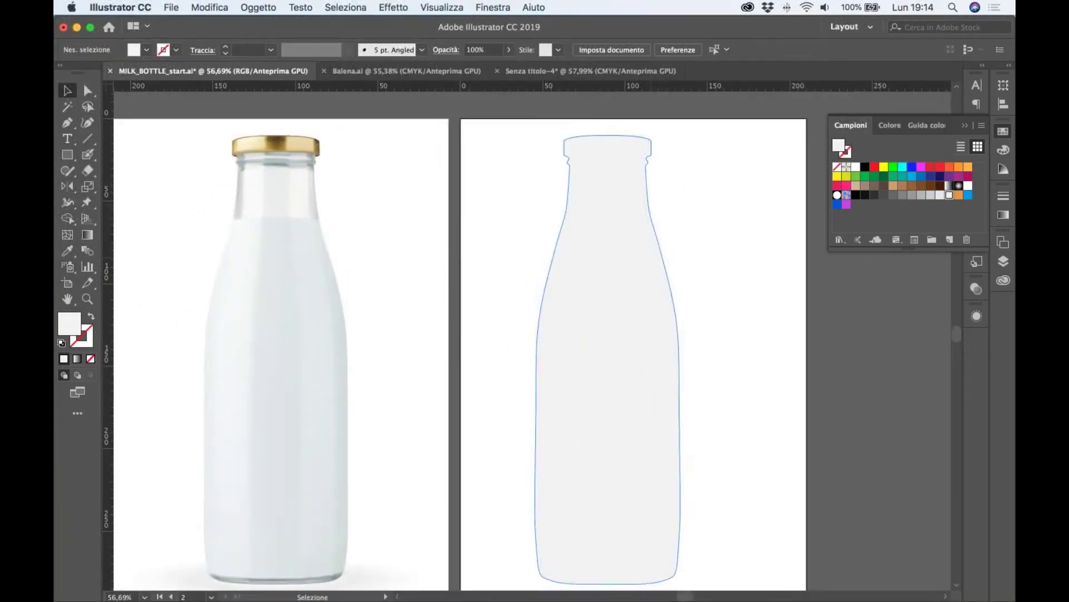
pyautogui.press('super+a')
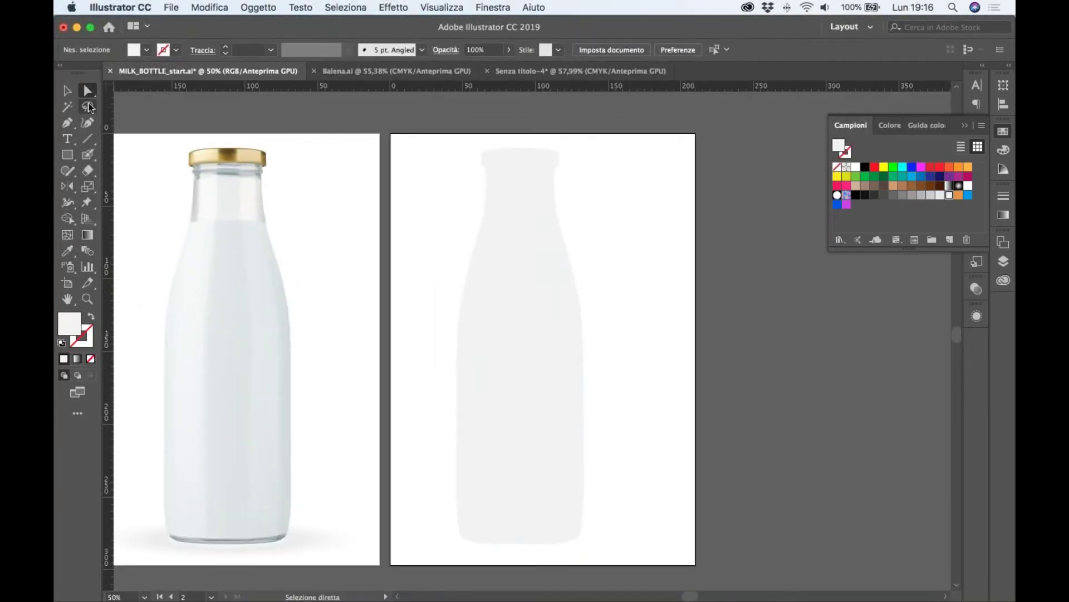
pyautogui.moveTo(509, 143)
pyautogui.mouseDown()
pyautogui.moveTo(501, 484)
pyautogui.moveTo(510, 554)
pyautogui.moveTo(540, 559)
pyautogui.moveTo(540, 244)
pyautogui.moveTo(513, 143)
pyautogui.mouseUp()
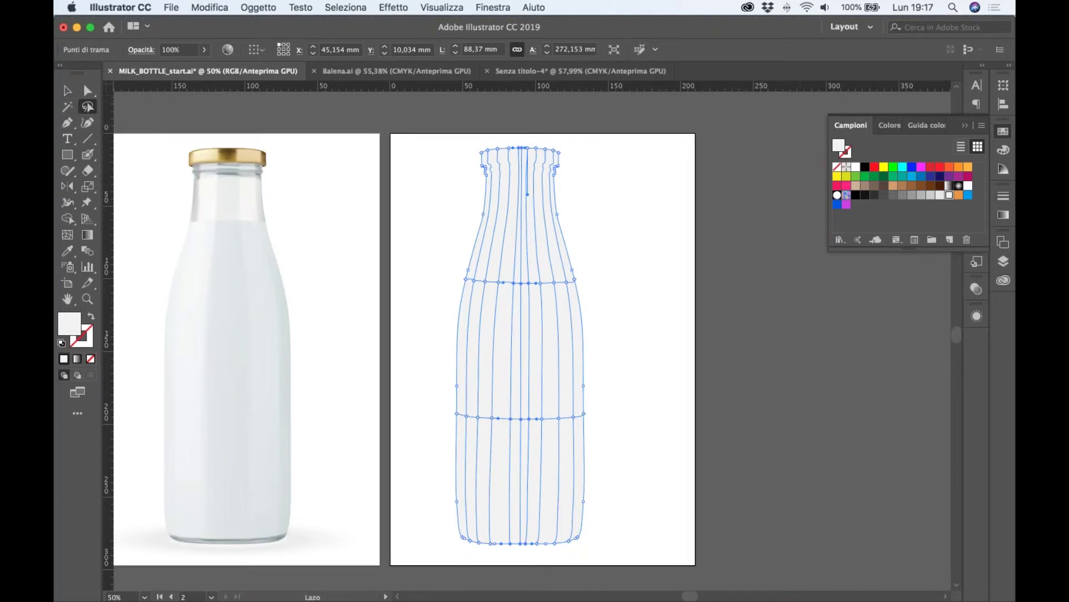
# - Colour the selected centre mesh points a pale grey
pyautogui.click(922, 198)
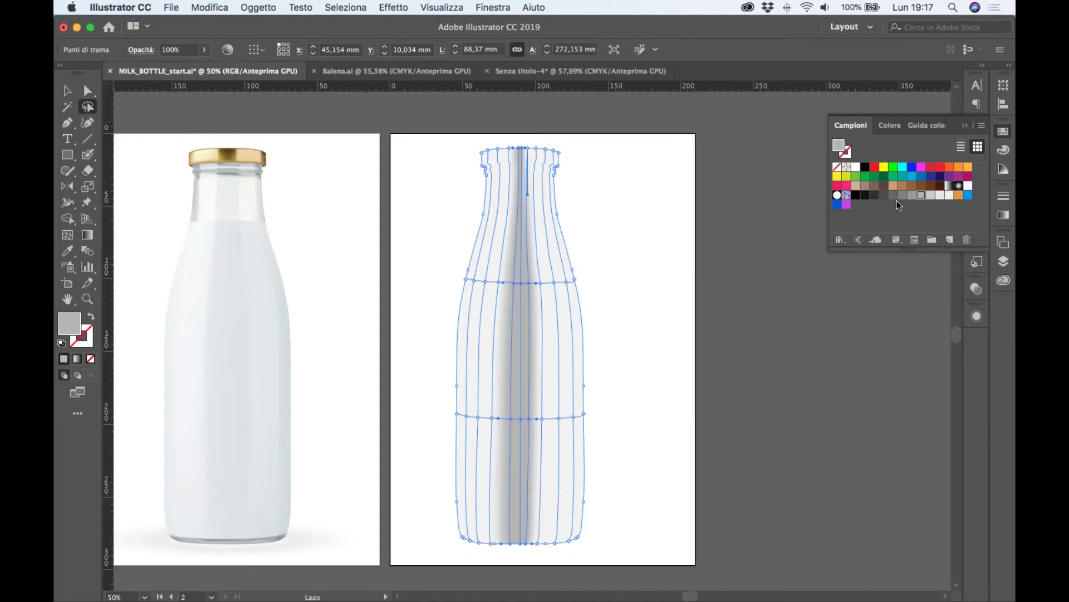
pyautogui.click(931, 194)
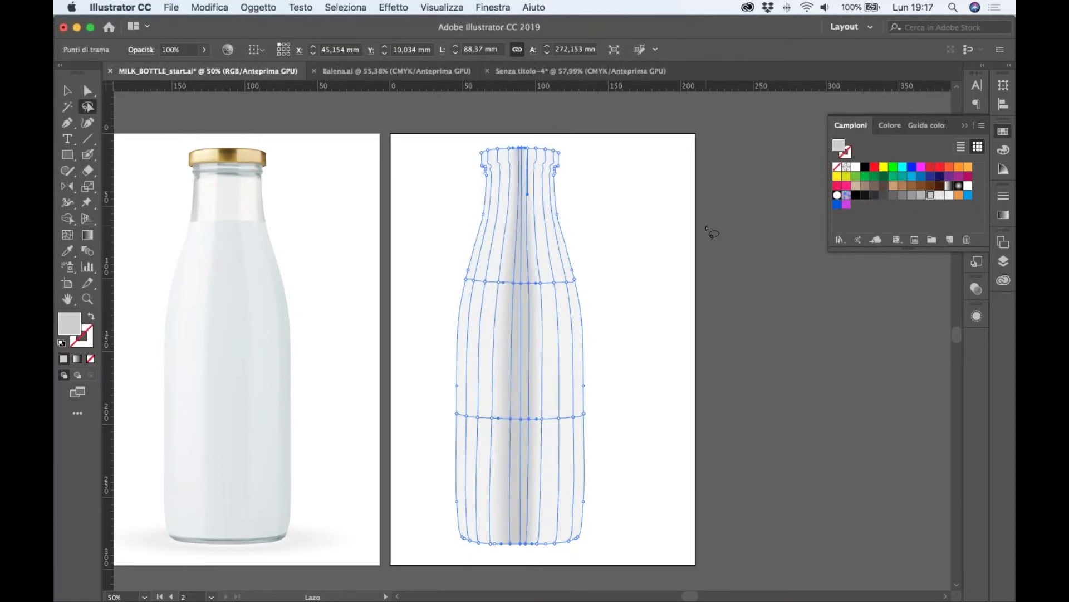
pyautogui.click(85, 95)
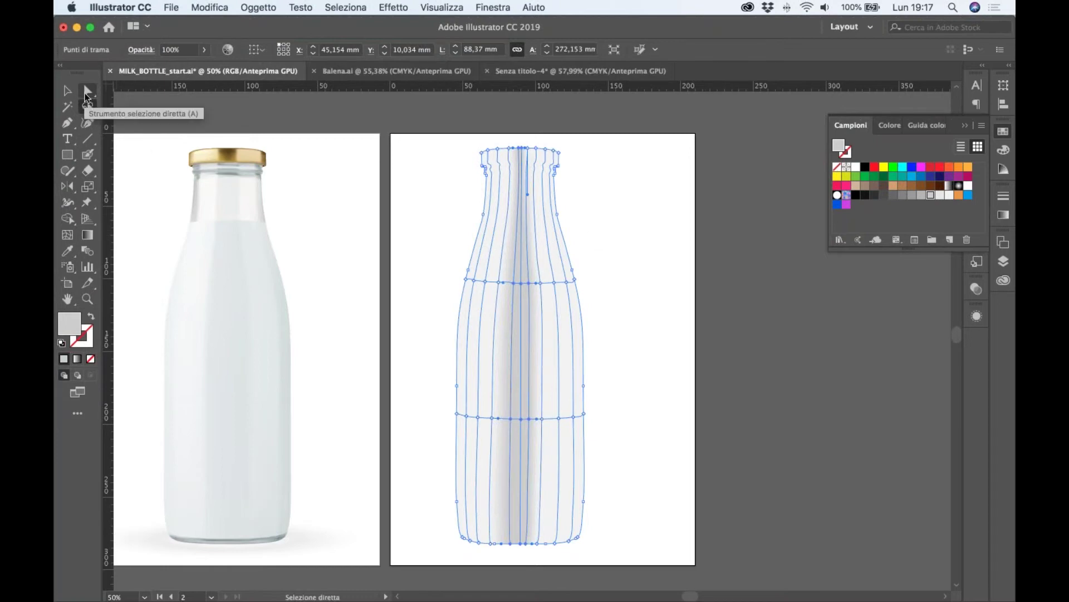
pyautogui.click(88, 106)
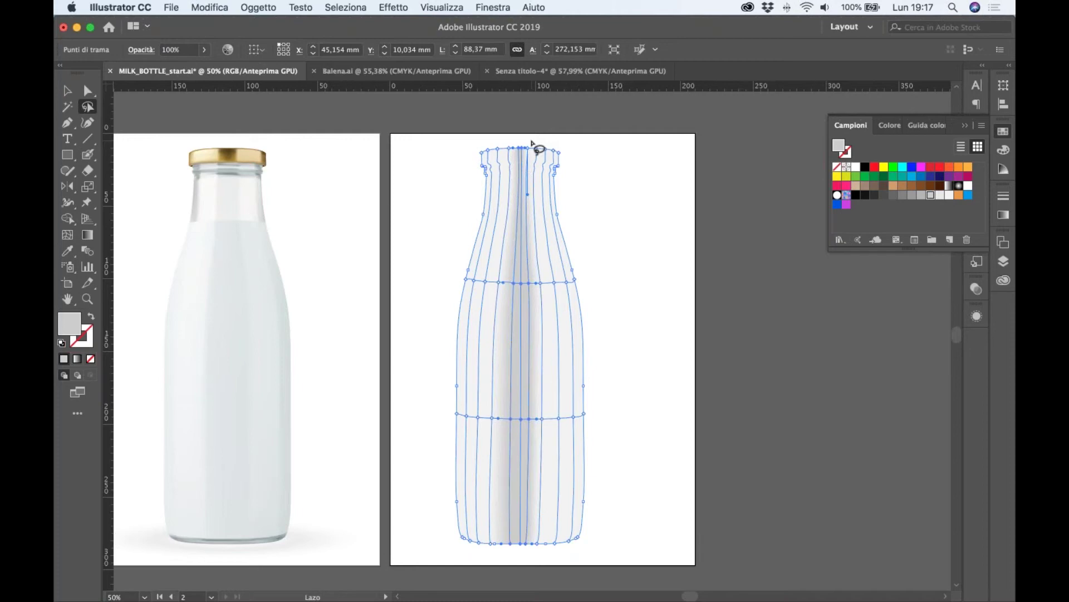
# - Shade the mesh points right of centre and along the neck grey R=204, then deselect
pyautogui.moveTo(531, 142)
pyautogui.mouseDown()
pyautogui.moveTo(538, 355)
pyautogui.moveTo(566, 561)
pyautogui.moveTo(563, 287)
pyautogui.moveTo(549, 162)
pyautogui.moveTo(566, 143)
pyautogui.mouseUp()
pyautogui.click(940, 195)
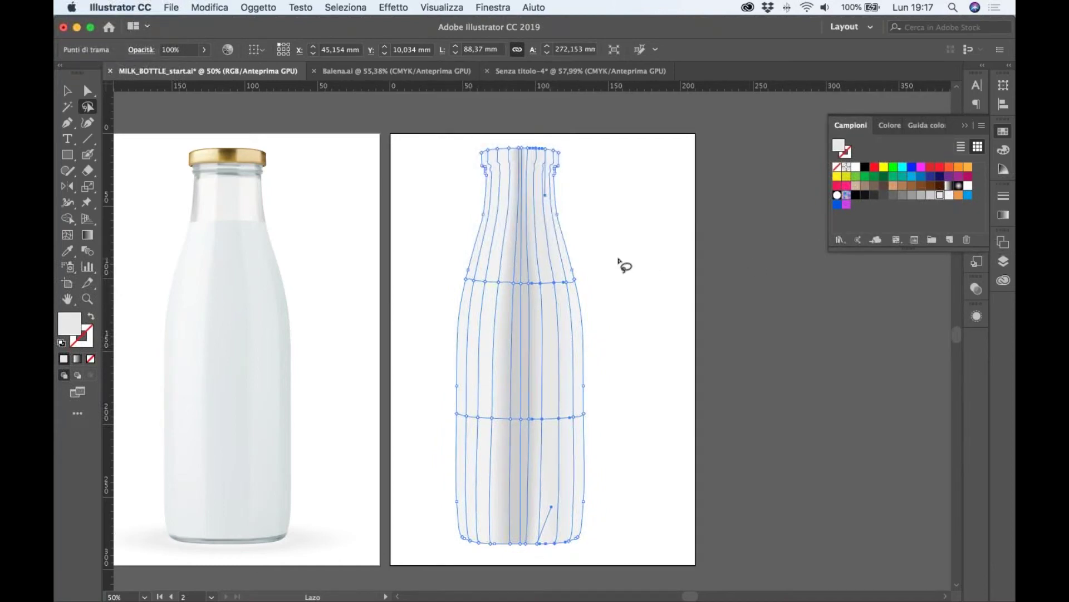
pyautogui.moveTo(563, 147)
pyautogui.mouseDown()
pyautogui.moveTo(557, 238)
pyautogui.moveTo(580, 518)
pyautogui.moveTo(637, 533)
pyautogui.moveTo(601, 170)
pyautogui.moveTo(566, 146)
pyautogui.mouseUp()
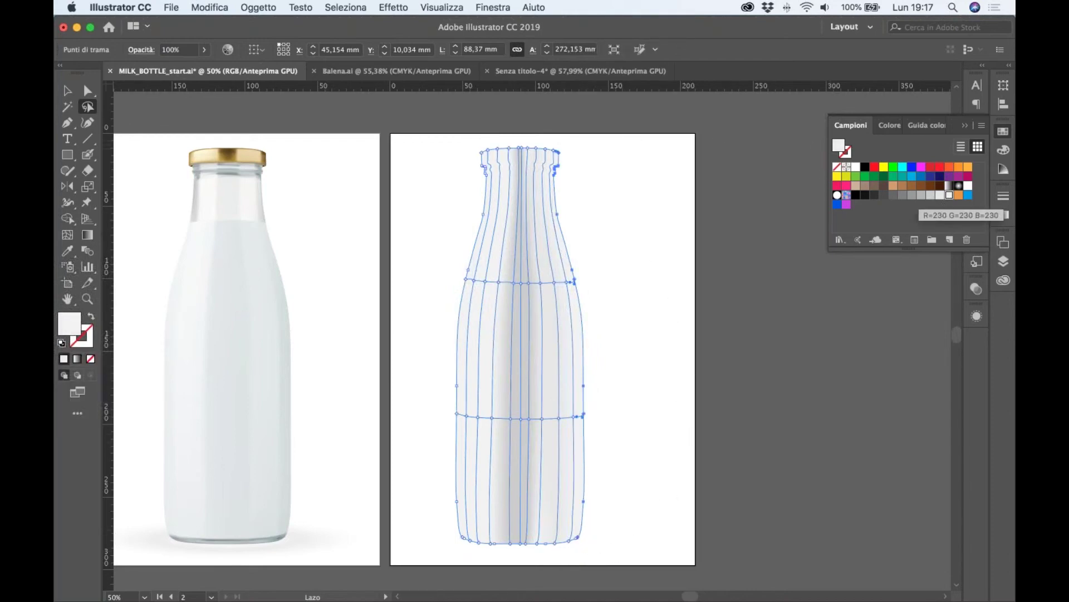
pyautogui.click(940, 195)
pyautogui.click(930, 196)
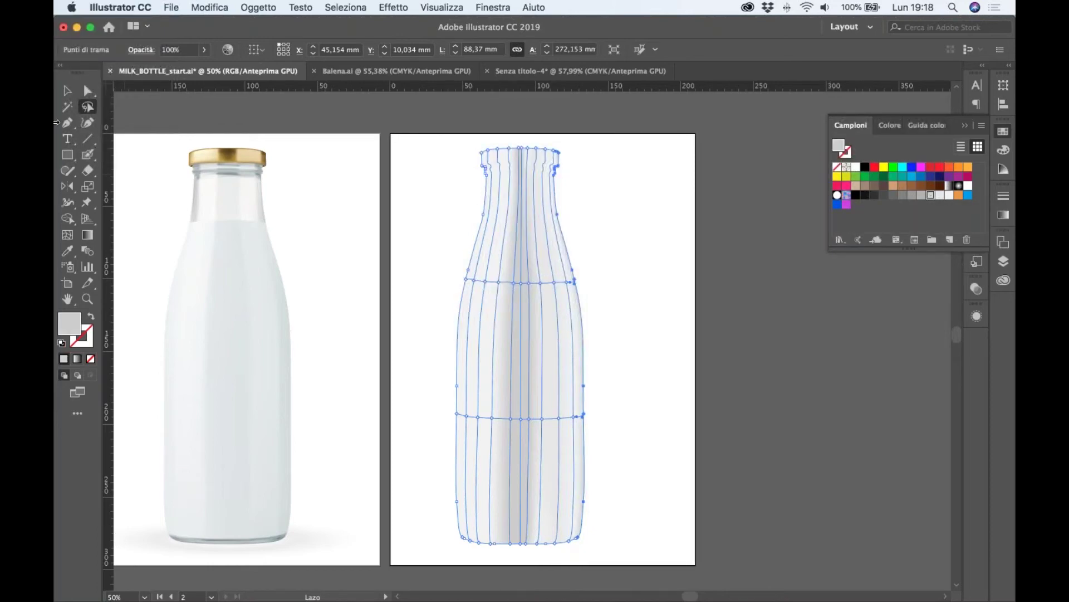
pyautogui.click(67, 91)
pyautogui.click(674, 221)
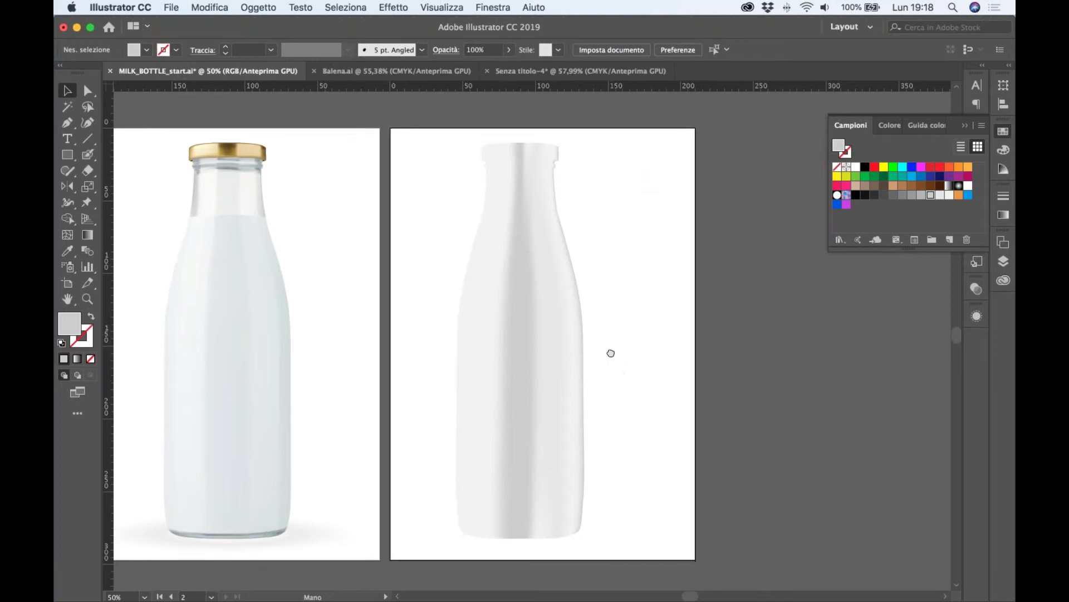
# - Lasso the mesh points along the bottle's bottom and colour them darker grey (R 153)
pyautogui.scroll(-2, 609, 353)
pyautogui.click(87, 107)
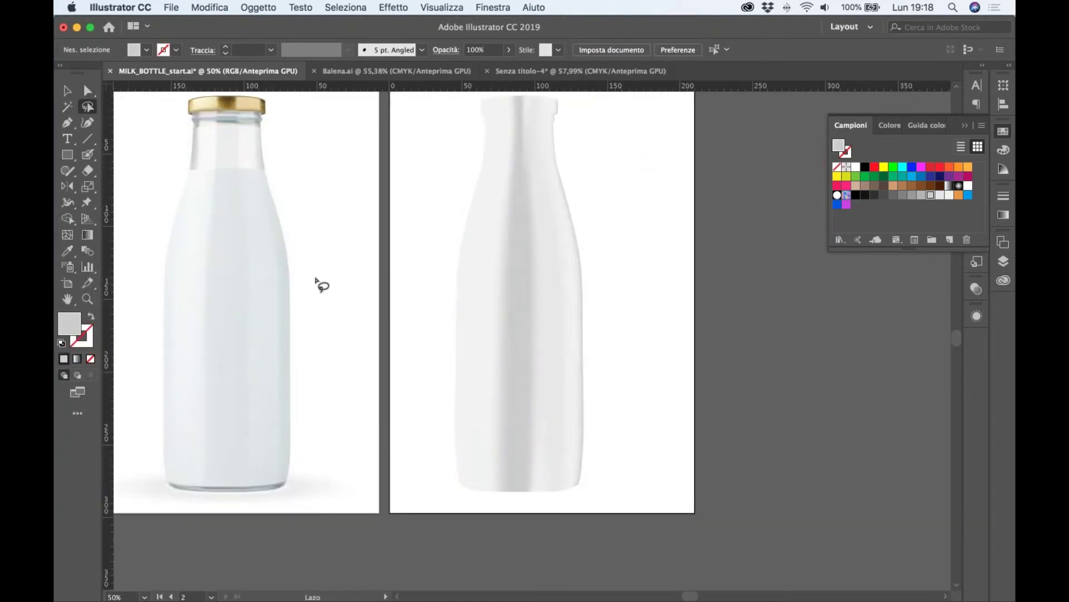
pyautogui.moveTo(588, 487)
pyautogui.mouseDown()
pyautogui.moveTo(564, 488)
pyautogui.moveTo(591, 493)
pyautogui.mouseUp()
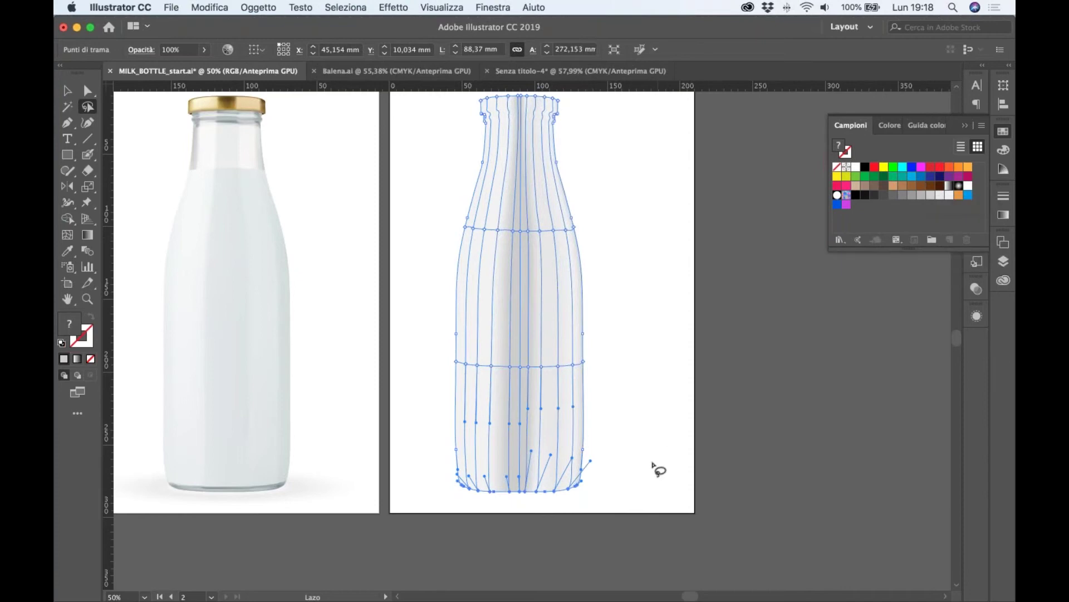
pyautogui.click(640, 474)
pyautogui.moveTo(583, 481); pyautogui.dragTo(460, 503)
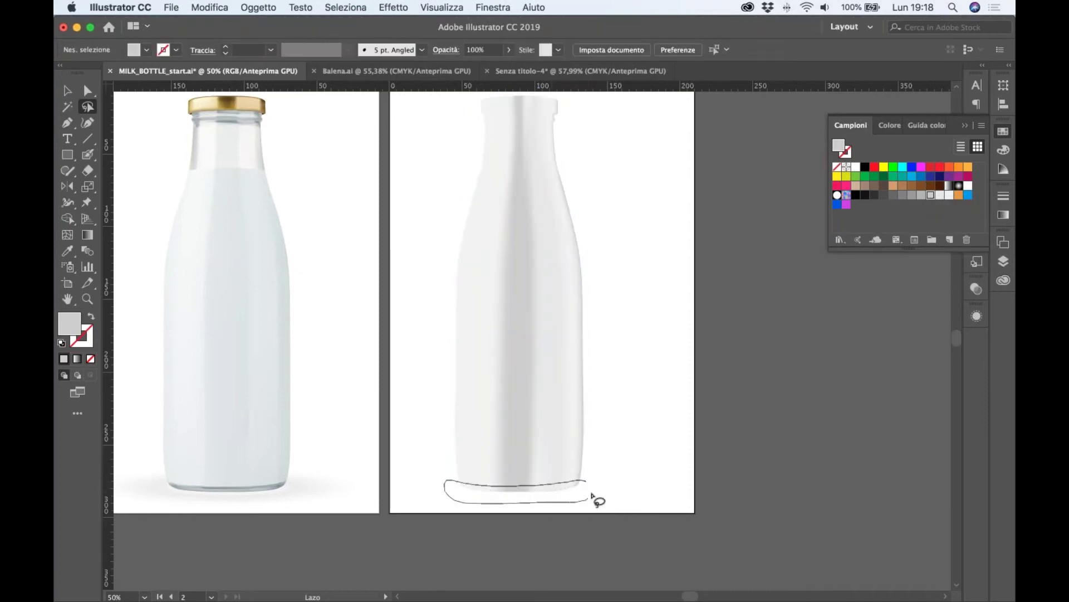
pyautogui.moveTo(461, 506); pyautogui.dragTo(591, 492)
pyautogui.click(912, 195)
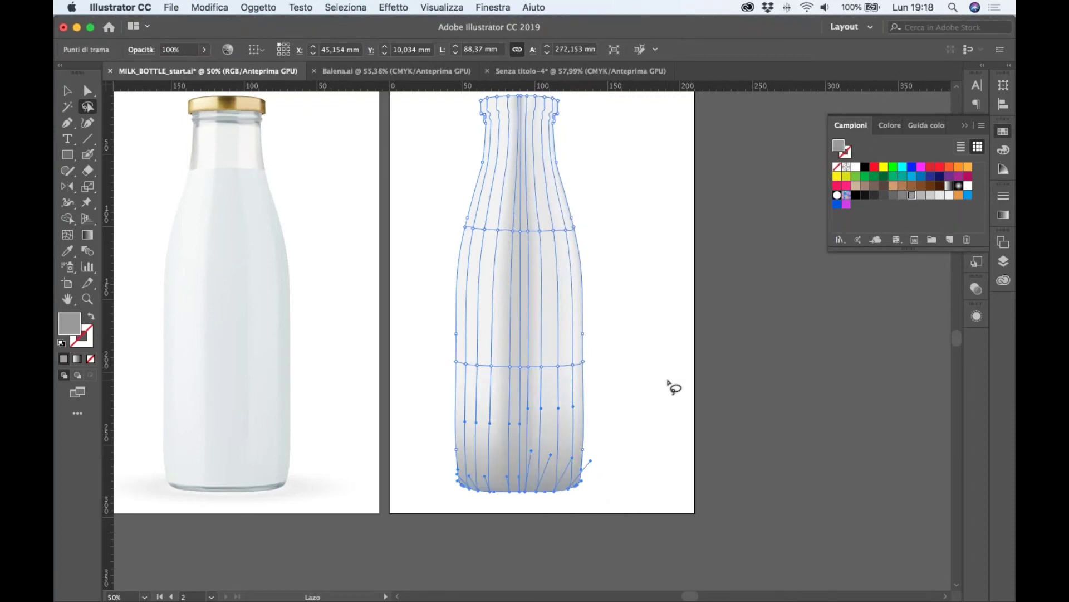
pyautogui.press('v')
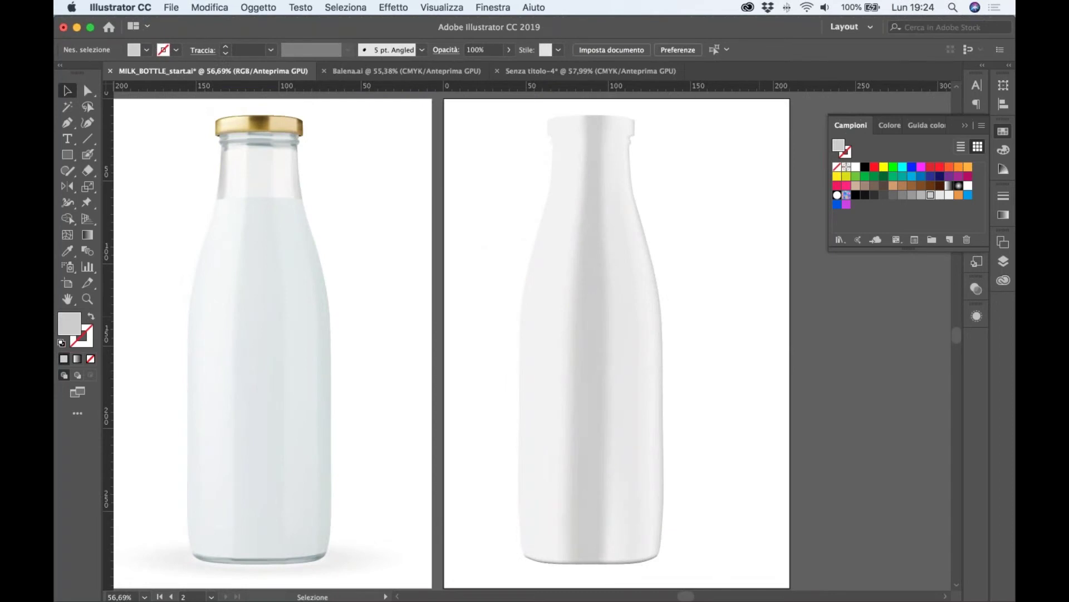
pyautogui.press('z')
pyautogui.moveTo(694, 260); pyautogui.dragTo(824, 306)
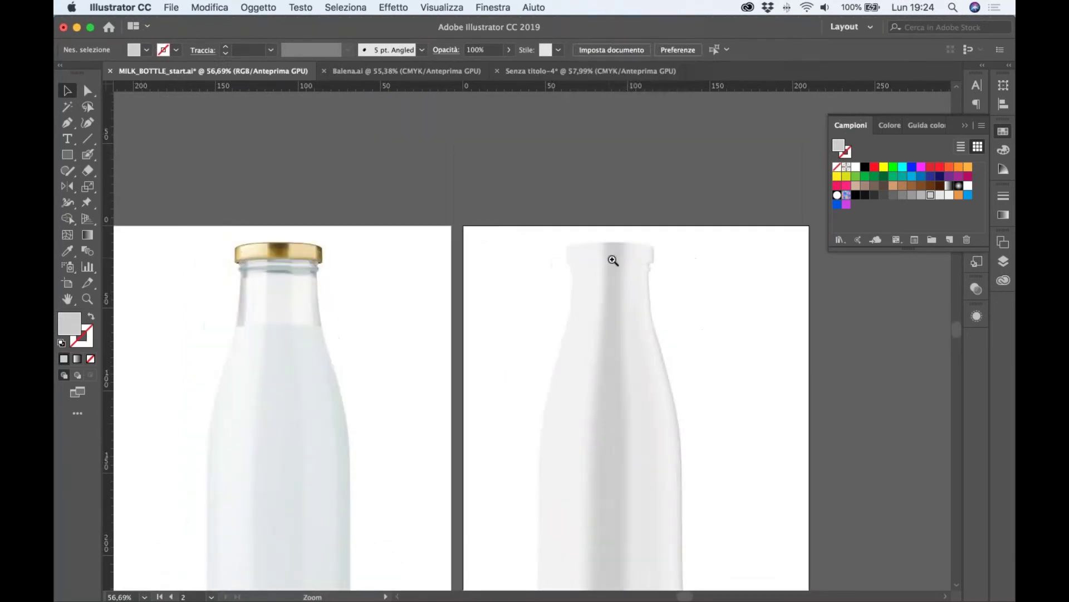
# - Add two horizontal mesh lines near the bottle's top rim
pyautogui.press('v')
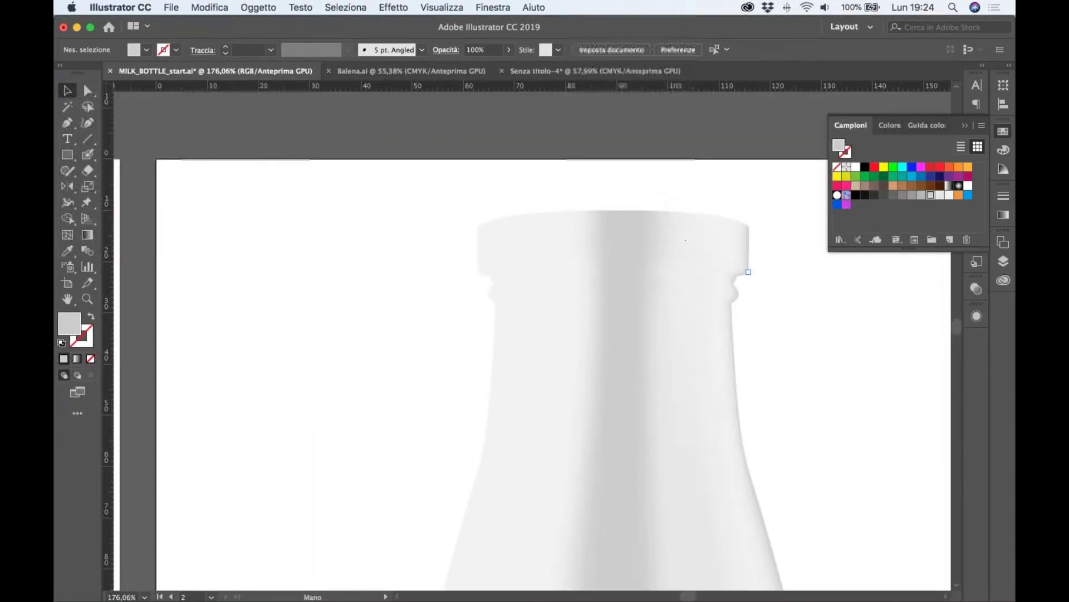
pyautogui.click(691, 241)
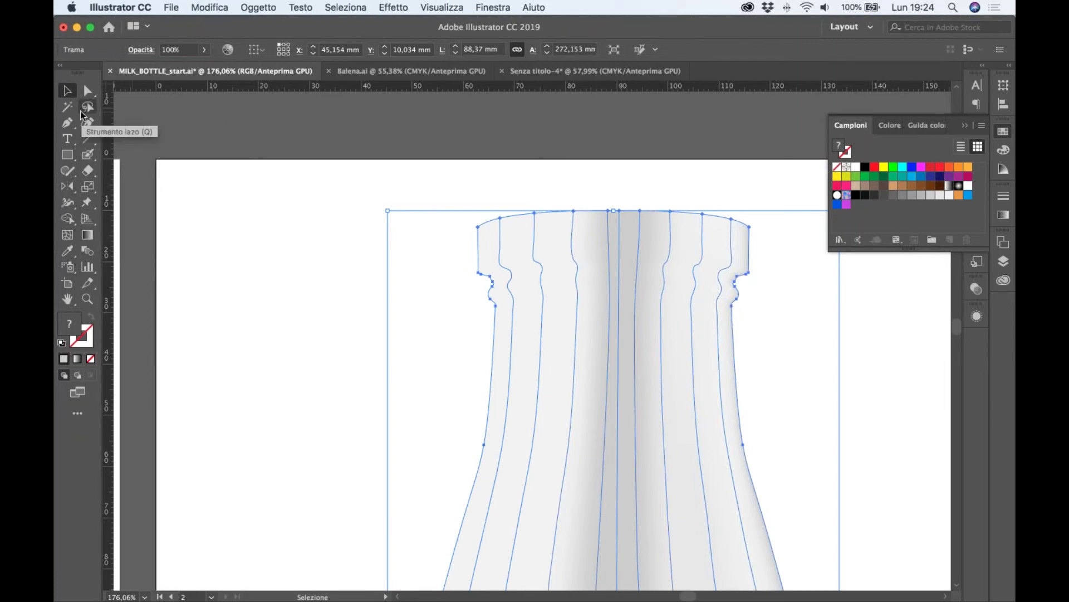
pyautogui.click(67, 234)
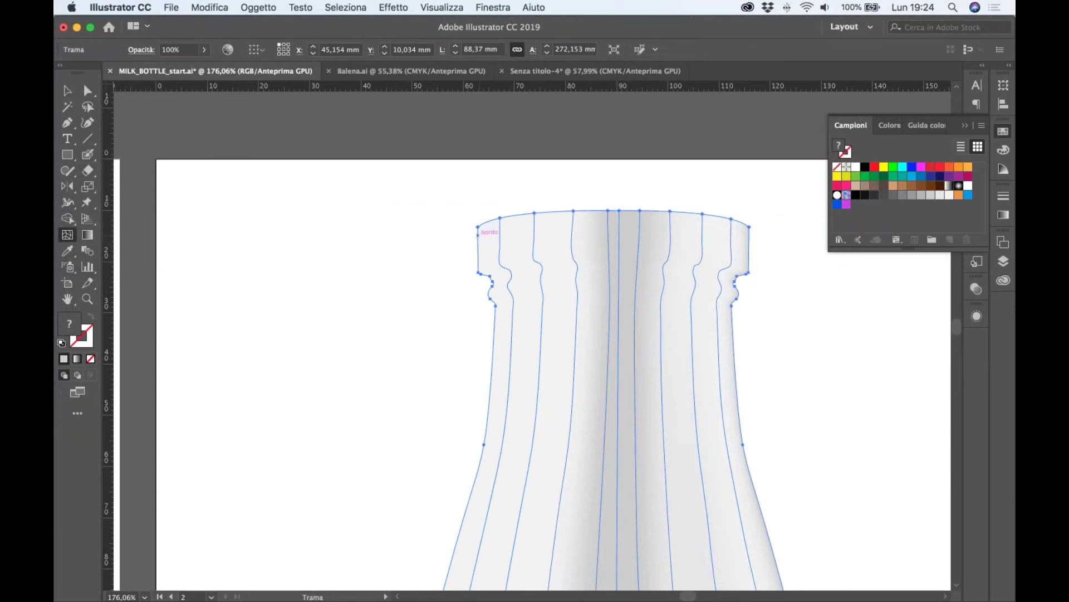
pyautogui.click(478, 234)
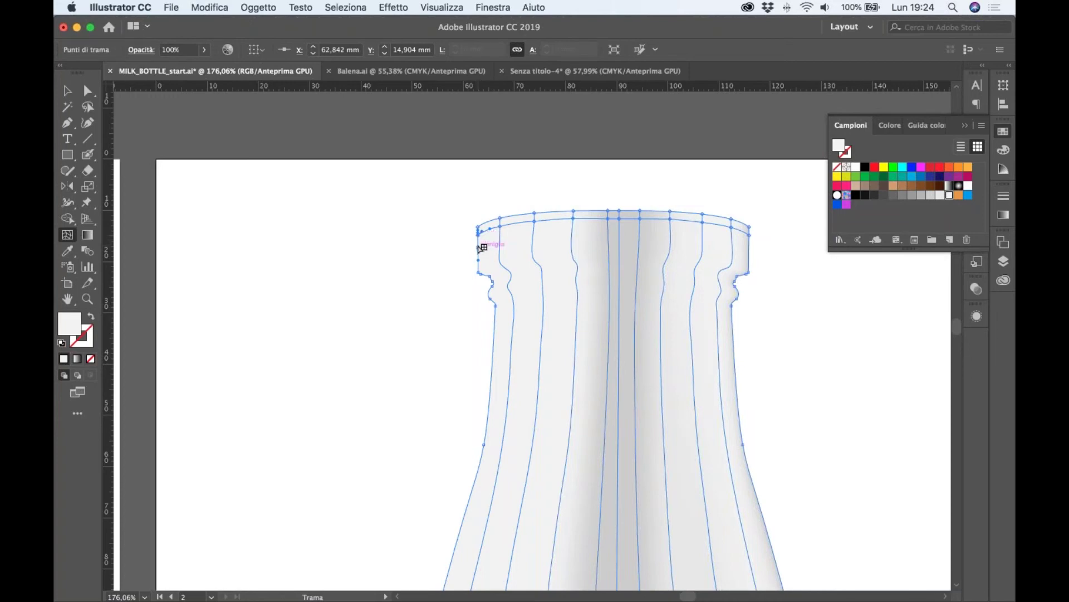
pyautogui.click(478, 238)
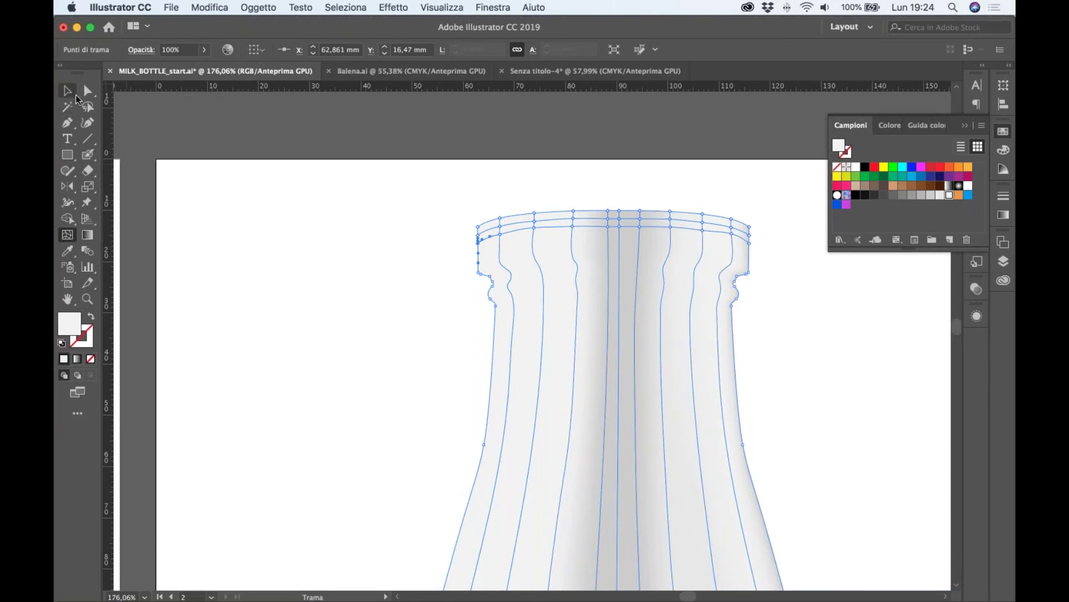
# - Colour the lassoed rim mesh points medium grey, then deselect and zoom out to both bottles
pyautogui.click(88, 93)
pyautogui.click(87, 109)
pyautogui.moveTo(485, 210)
pyautogui.mouseDown()
pyautogui.moveTo(478, 229)
pyautogui.moveTo(596, 214)
pyautogui.moveTo(736, 225)
pyautogui.moveTo(763, 205)
pyautogui.moveTo(487, 200)
pyautogui.mouseUp()
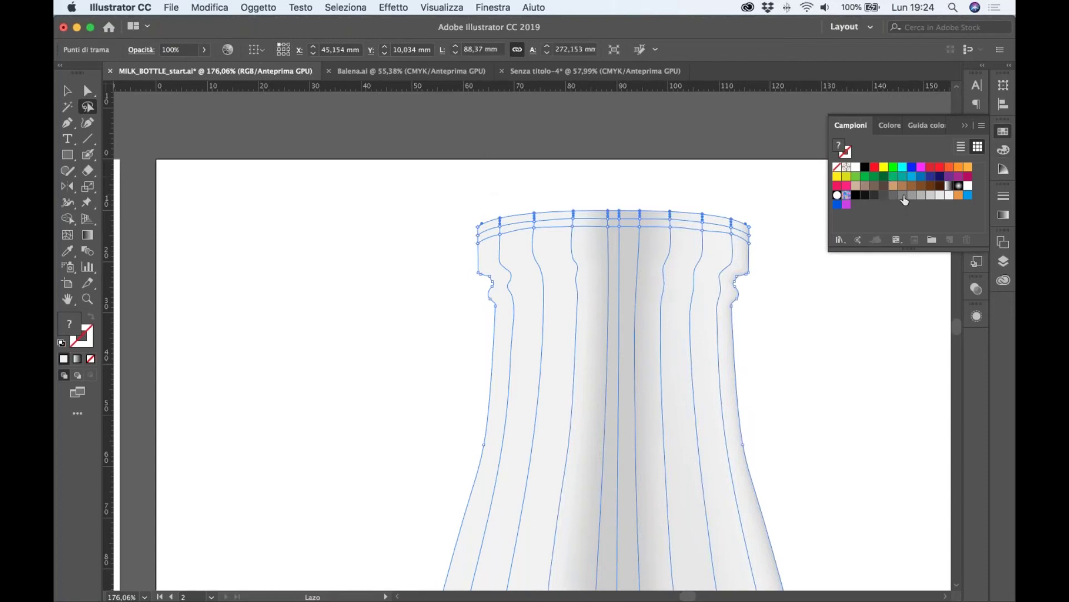
pyautogui.click(902, 197)
pyautogui.press('v')
pyautogui.click(308, 282)
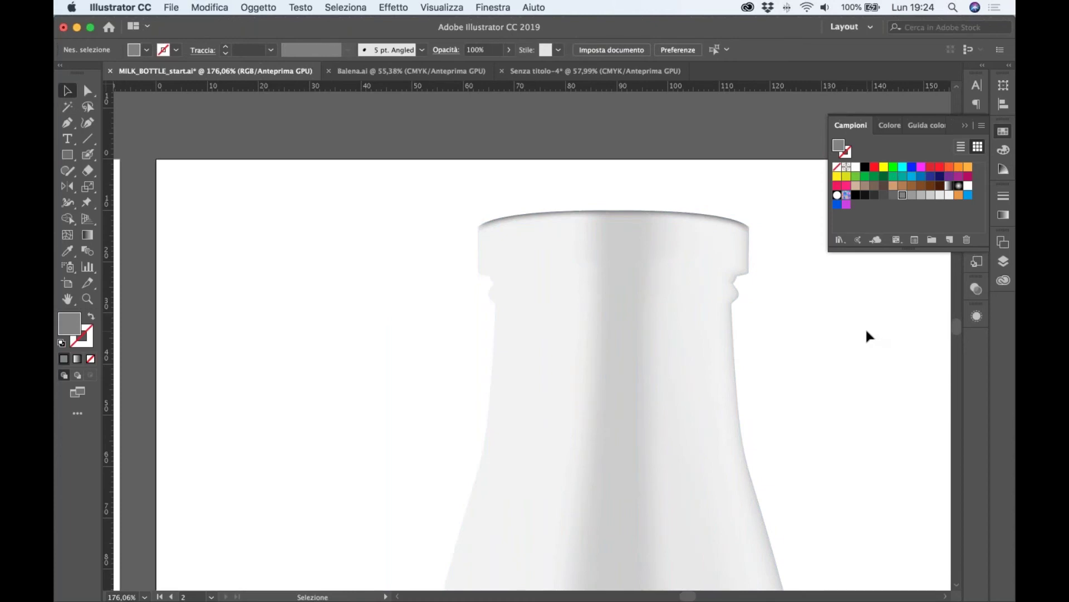
pyautogui.hotkey('ctrl', '1')
pyautogui.hotkey('ctrl', '-')
pyautogui.hotkey('ctrl', '-')
pyautogui.hotkey('ctrl', '-')
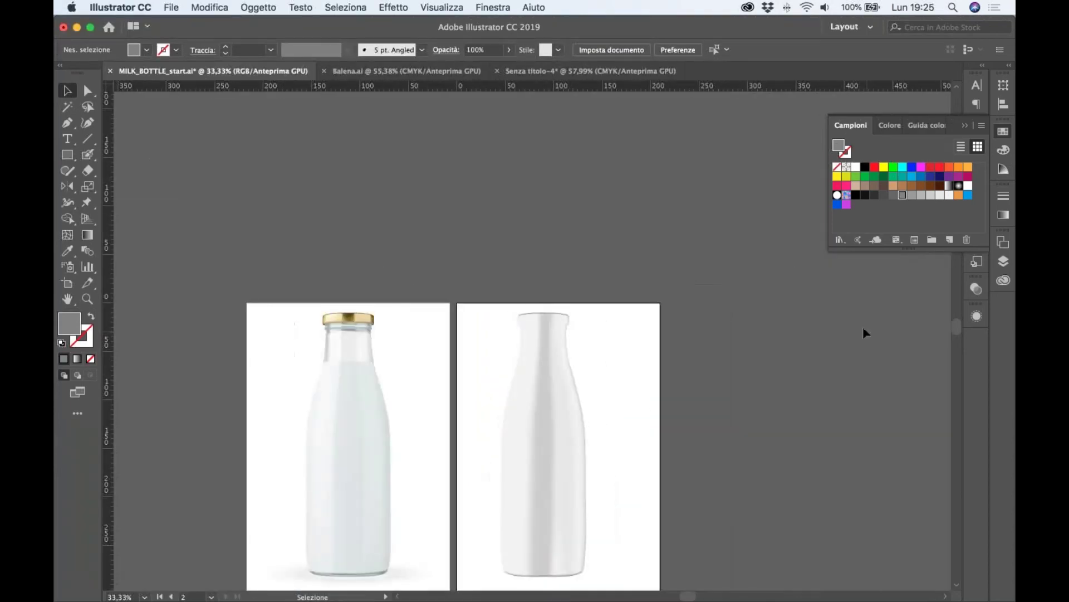
# - Add mesh lines across the neck just below the rim, lowering the new left-edge point
pyautogui.click(568, 354)
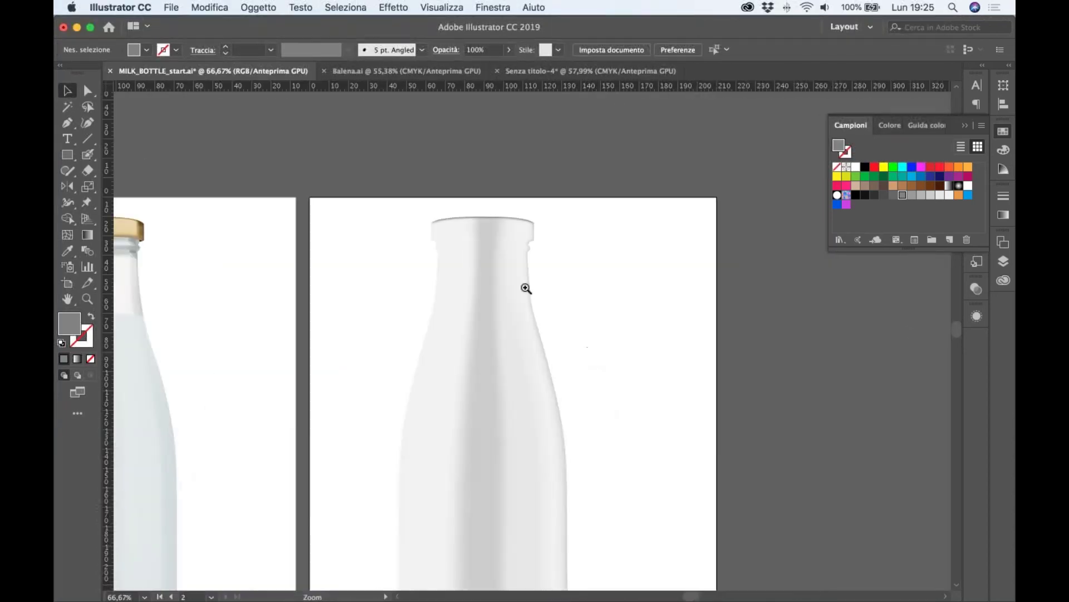
pyautogui.moveTo(587, 353); pyautogui.dragTo(708, 390)
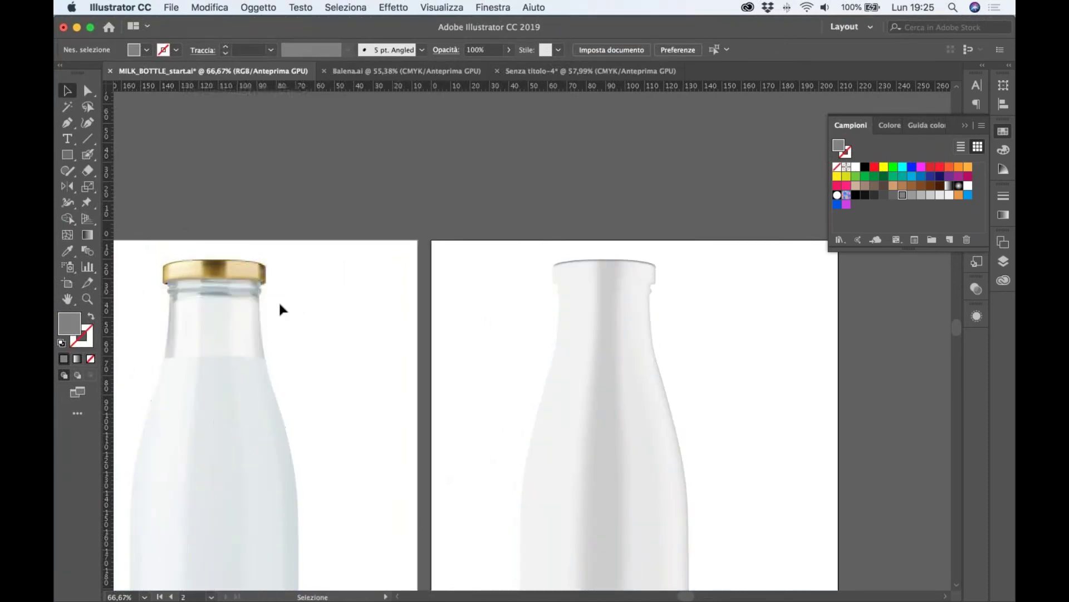
pyautogui.click(612, 320)
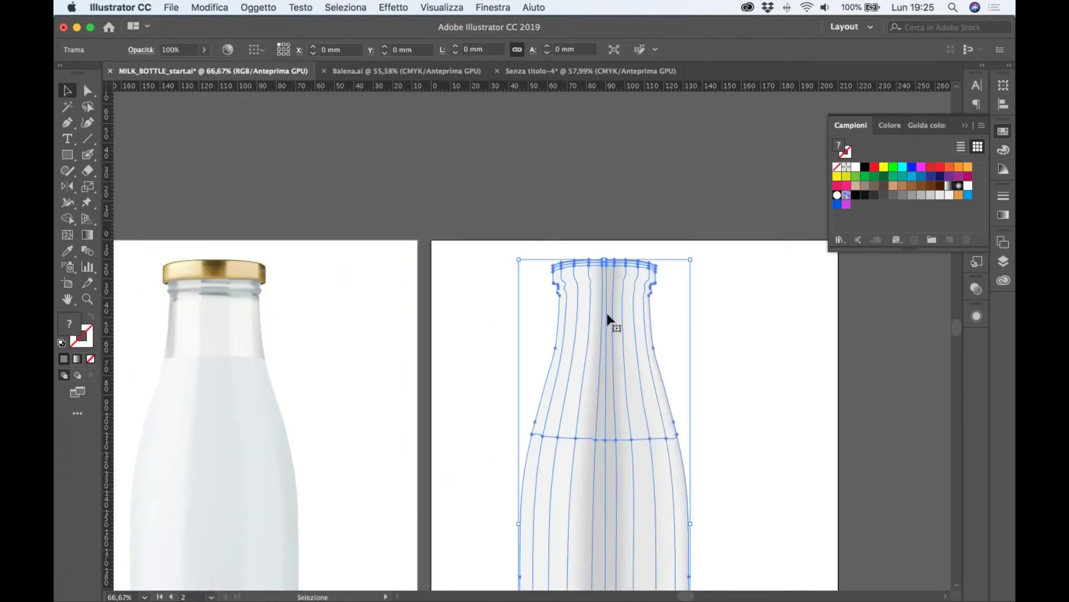
pyautogui.click(67, 234)
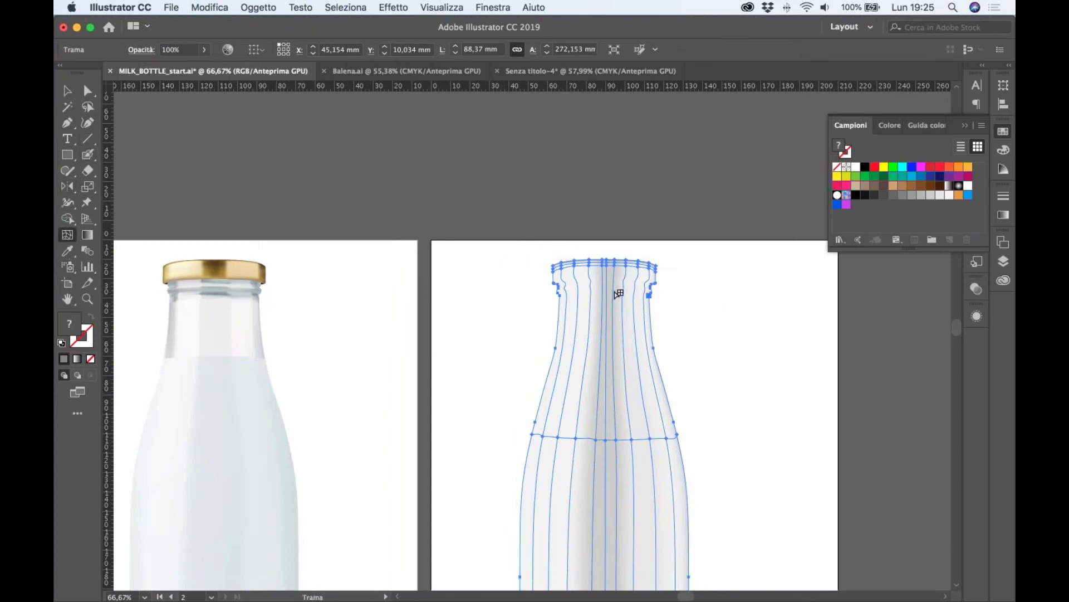
pyautogui.click(558, 286)
pyautogui.moveTo(585, 313); pyautogui.dragTo(788, 370)
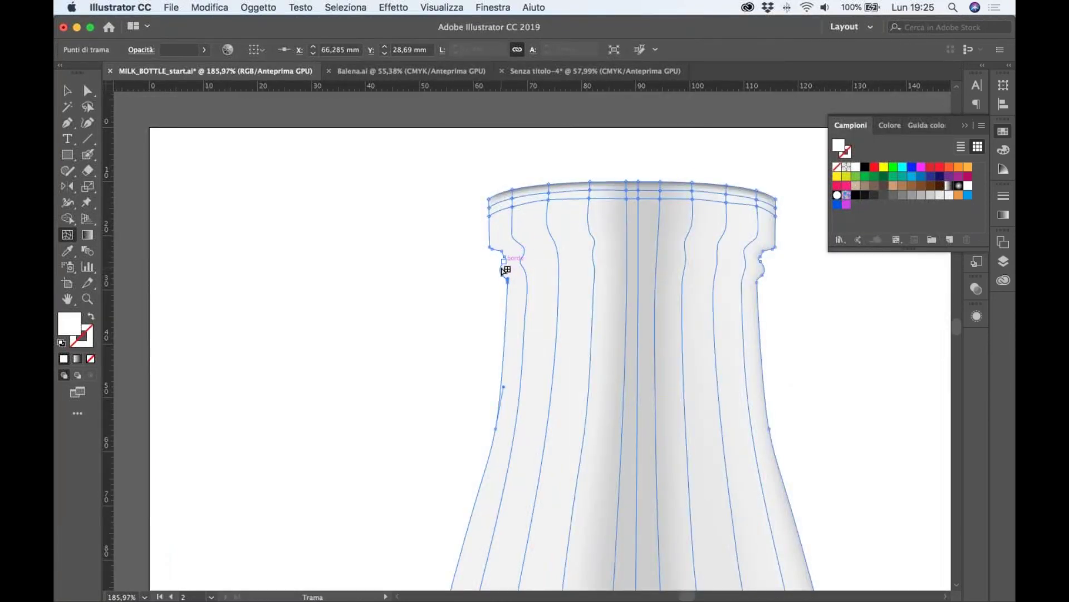
pyautogui.click(512, 252)
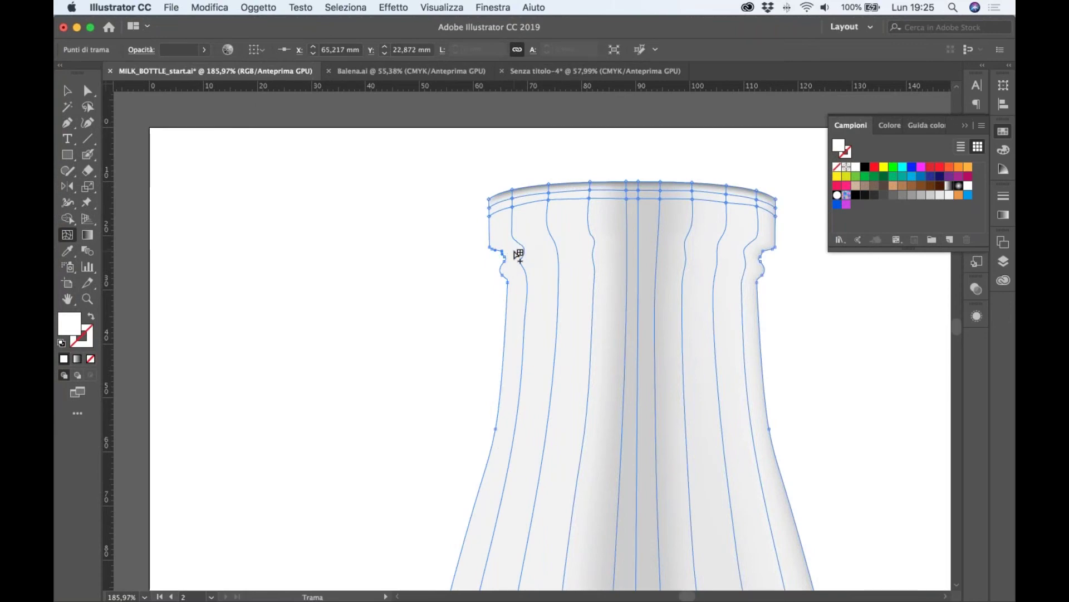
pyautogui.click(516, 252)
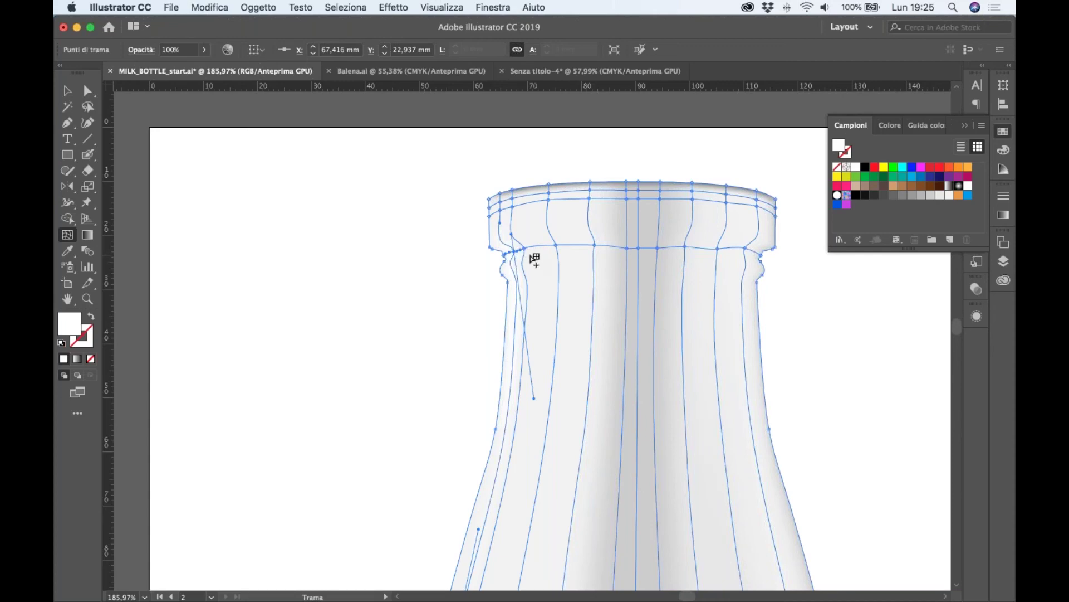
pyautogui.click(529, 254)
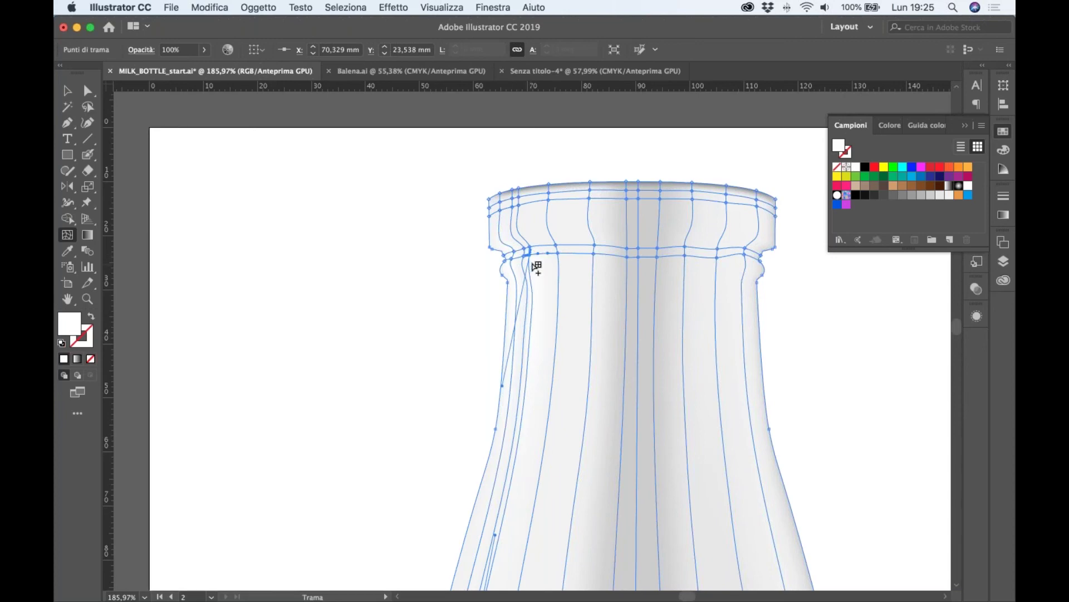
pyautogui.moveTo(531, 263); pyautogui.dragTo(530, 271)
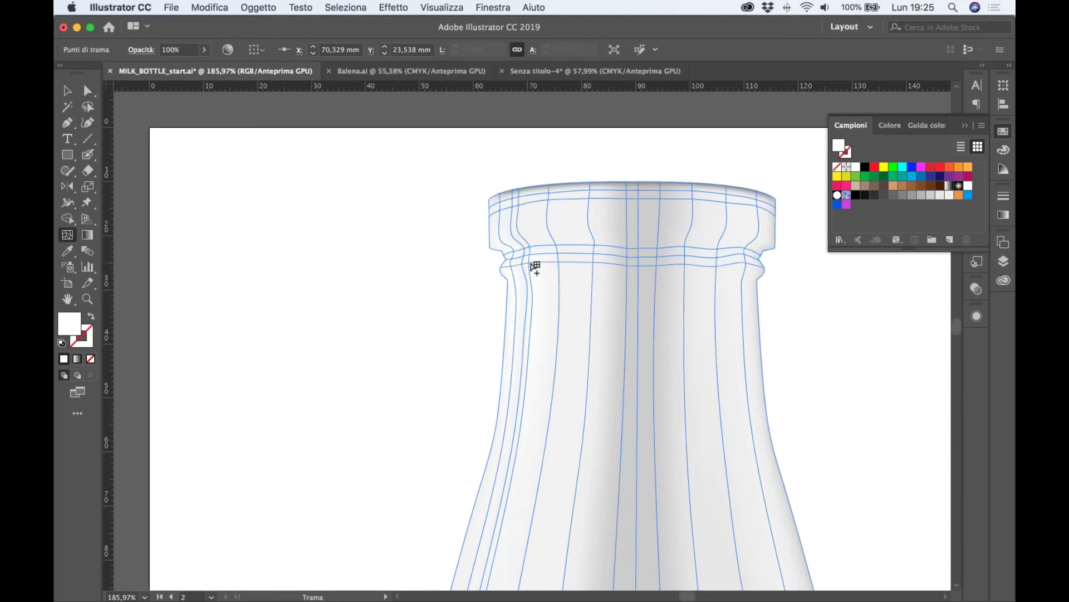
pyautogui.click(85, 91)
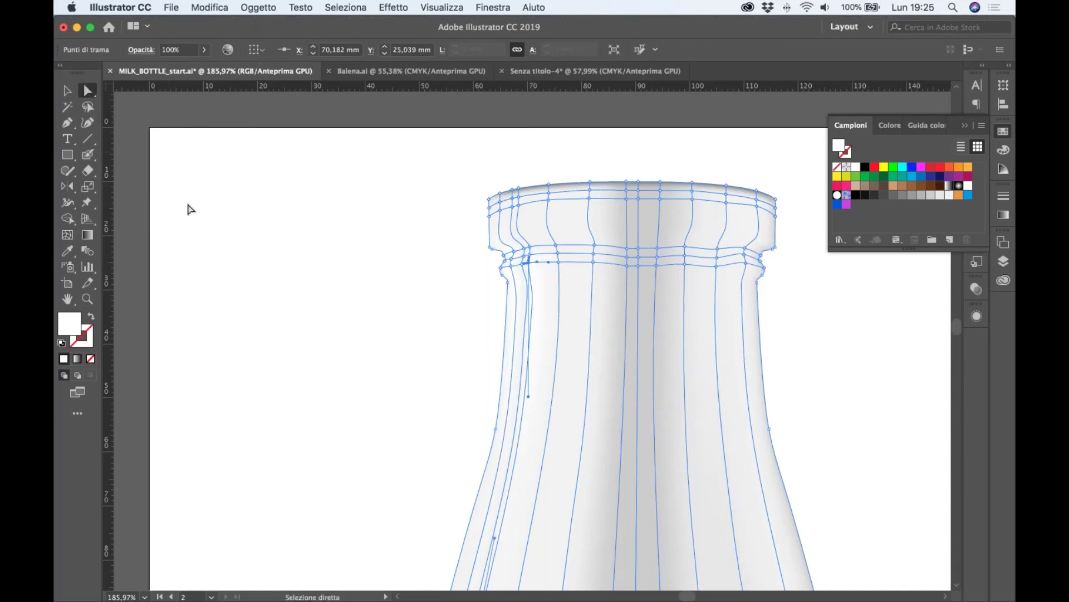
# - Colour the whole row of neck-ring mesh points, left edge to right end, grey
pyautogui.click(186, 208)
pyautogui.click(552, 256)
pyautogui.moveTo(508, 262); pyautogui.dragTo(507, 267)
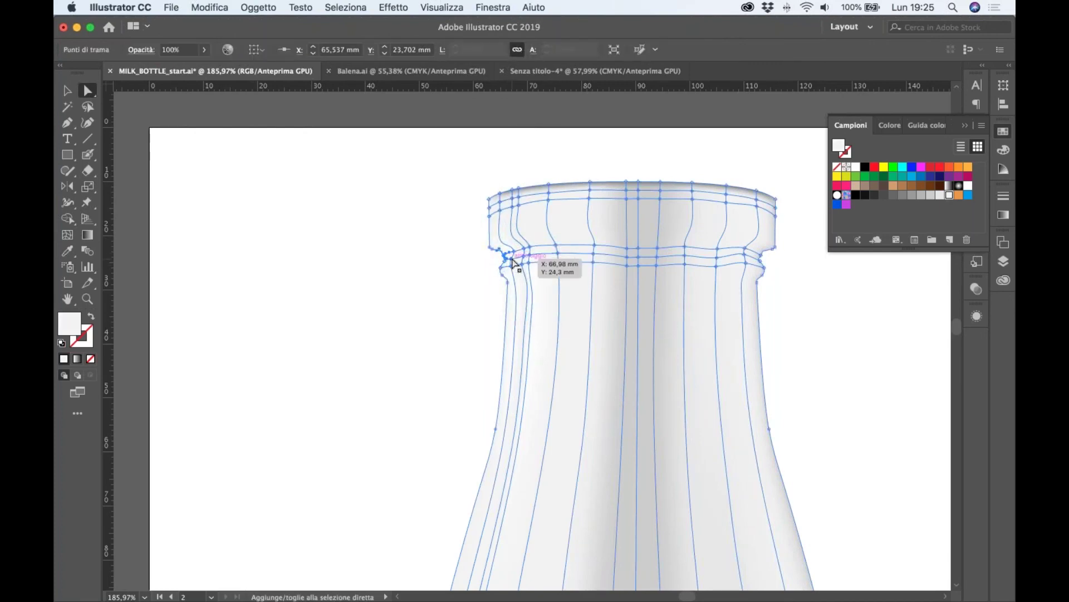
pyautogui.keyDown('shift'); pyautogui.click(509, 256); pyautogui.keyUp('shift')
pyautogui.keyDown('shift'); pyautogui.click(557, 253); pyautogui.keyUp('shift')
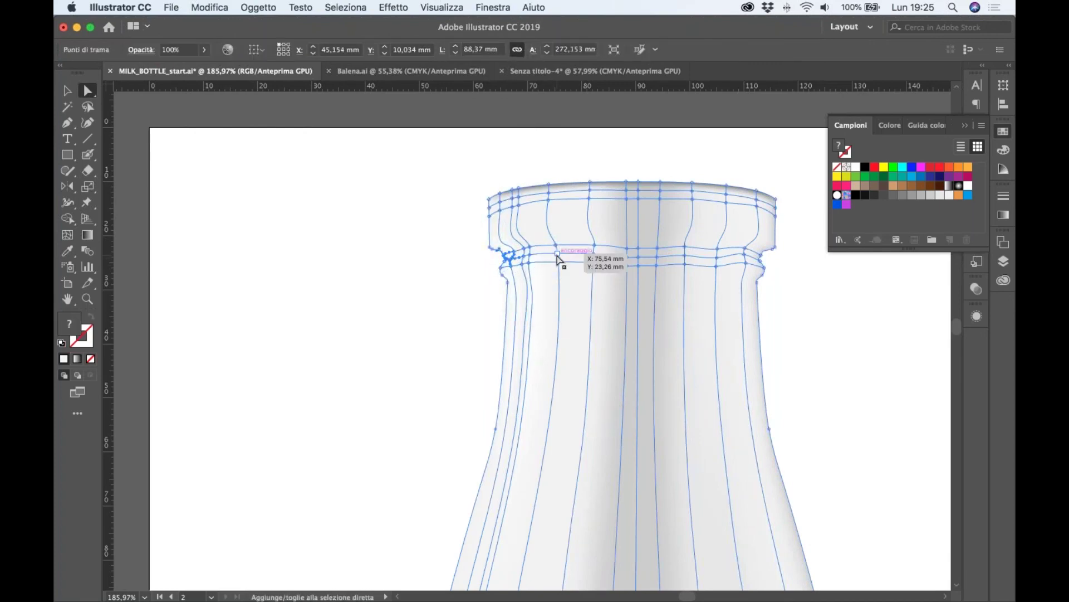
pyautogui.keyDown('shift'); pyautogui.click(594, 253); pyautogui.keyUp('shift')
pyautogui.keyDown('shift'); pyautogui.click(627, 257); pyautogui.keyUp('shift')
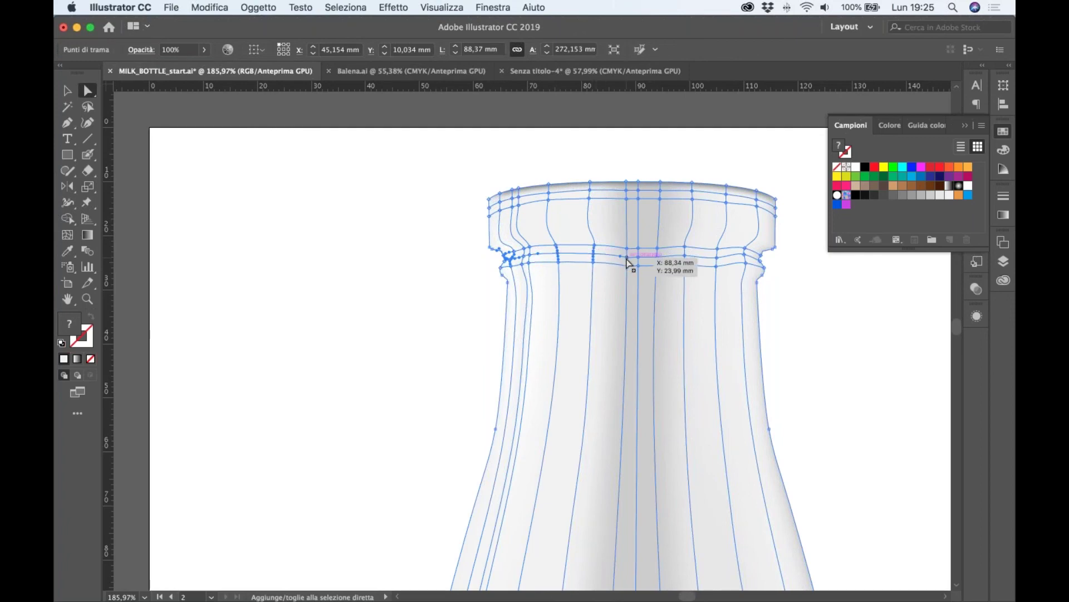
pyautogui.keyDown('shift'); pyautogui.click(657, 257); pyautogui.keyUp('shift')
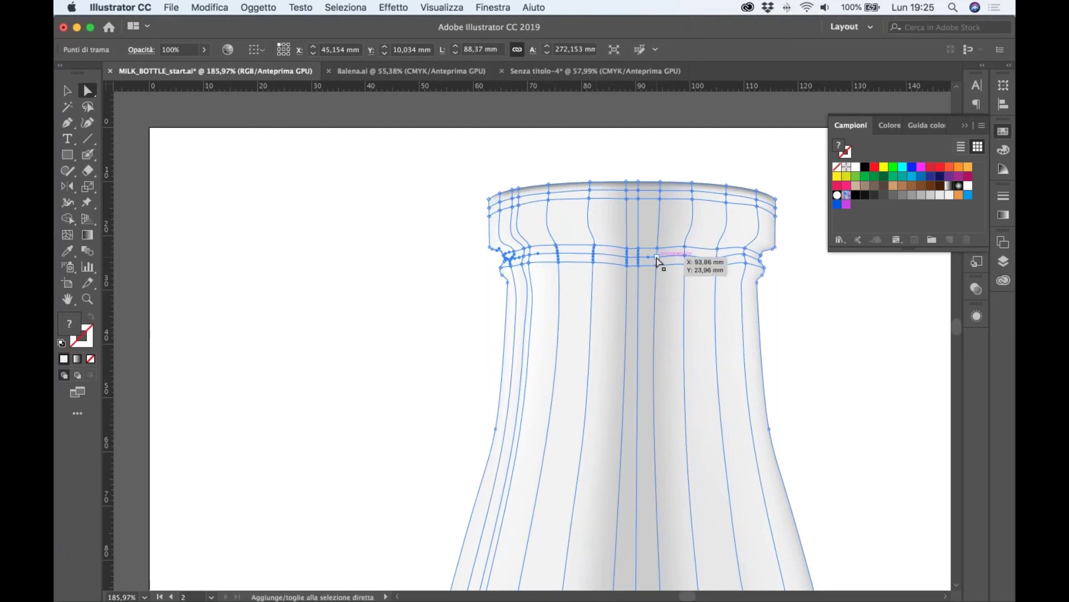
pyautogui.keyDown('shift'); pyautogui.click(686, 256); pyautogui.keyUp('shift')
pyautogui.keyDown('shift'); pyautogui.click(717, 257); pyautogui.keyUp('shift')
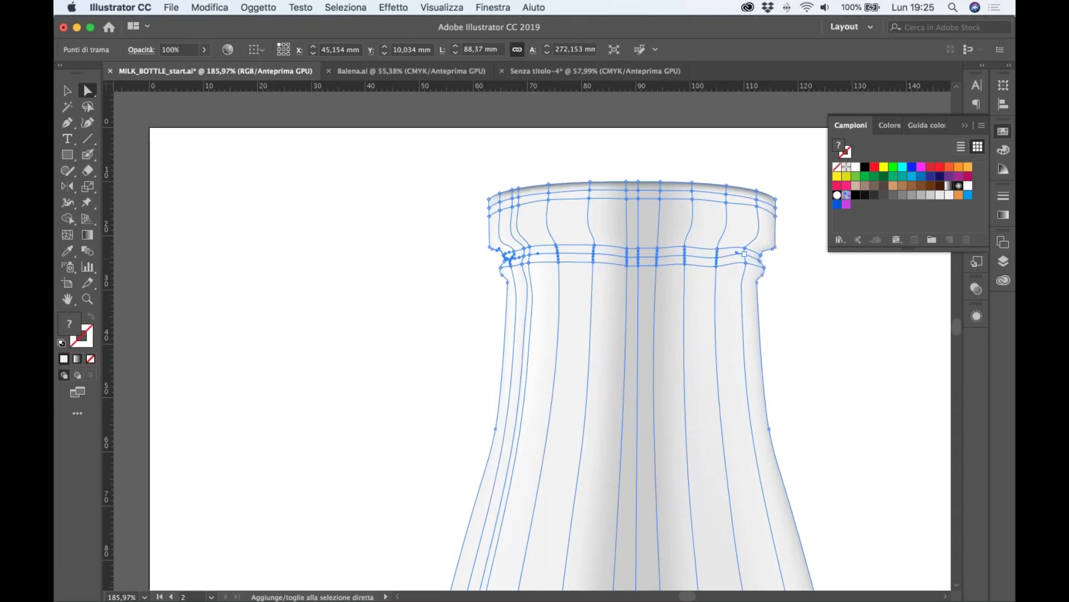
pyautogui.keyDown('shift'); pyautogui.click(745, 254); pyautogui.keyUp('shift')
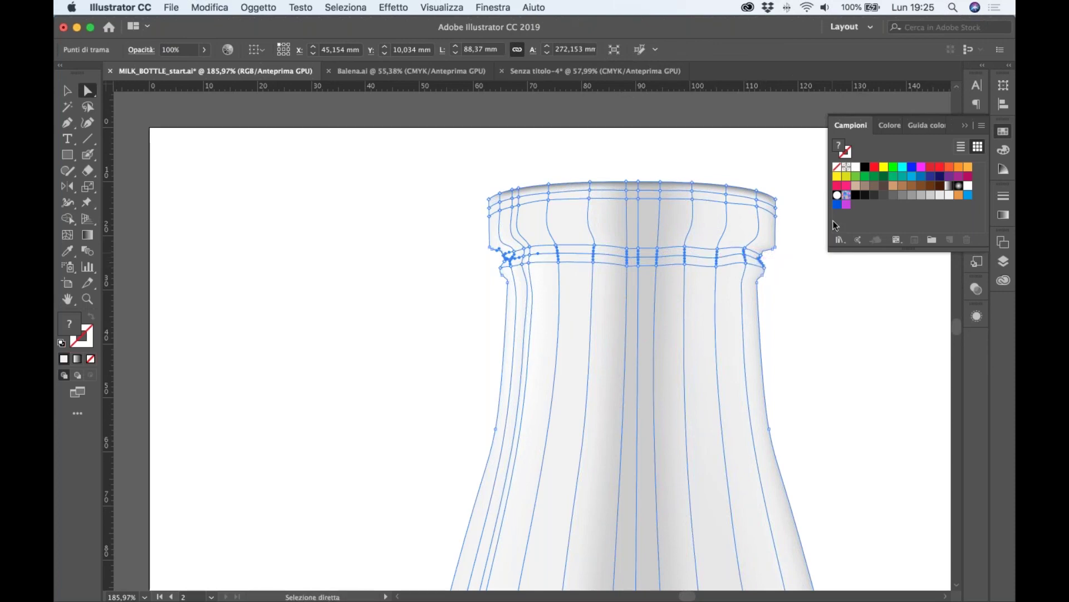
pyautogui.click(911, 196)
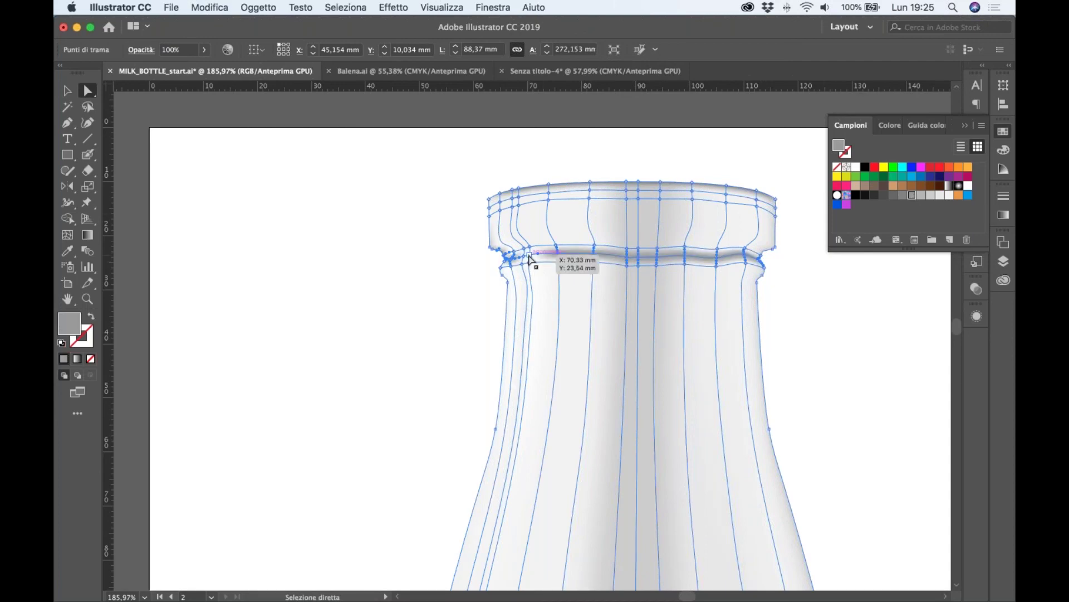
# - Darken individual neck-ring points with darker grey and nudge one point left
pyautogui.keyDown('shift'); pyautogui.click(529, 255); pyautogui.keyUp('shift')
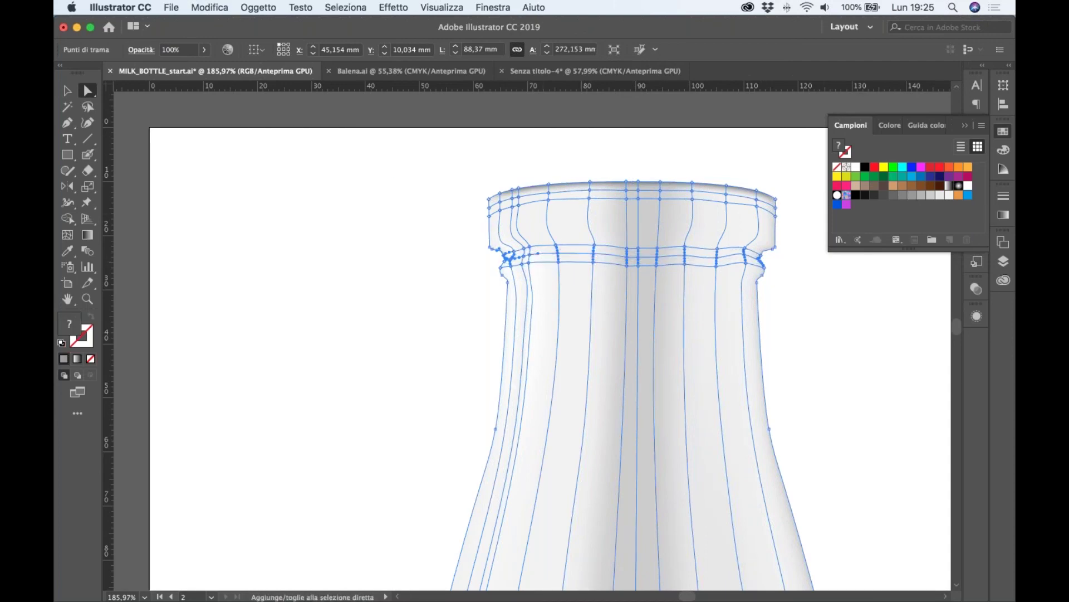
pyautogui.click(902, 196)
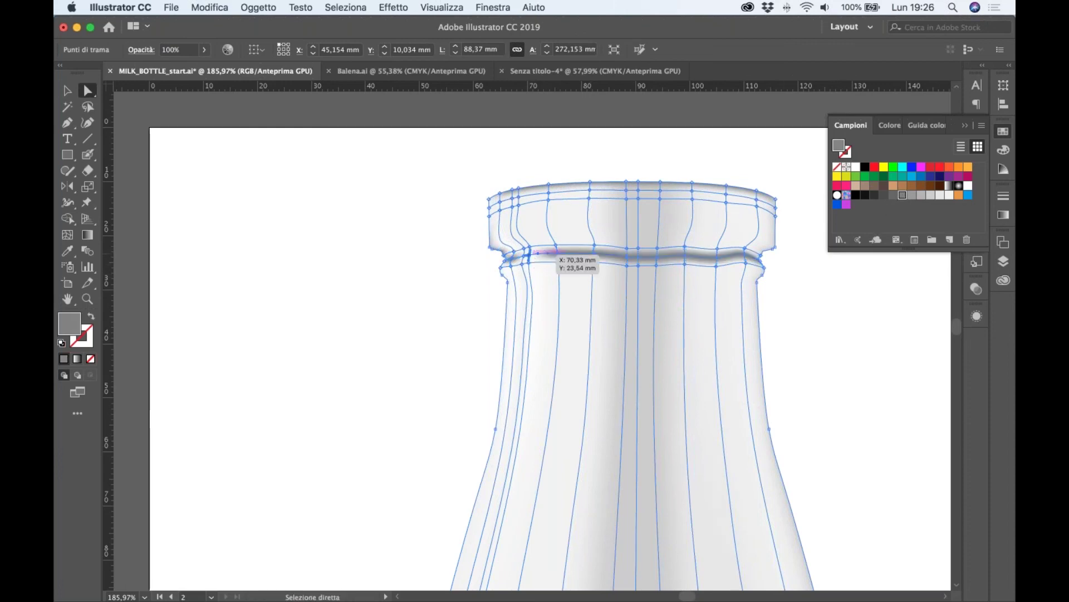
pyautogui.click(529, 254)
pyautogui.click(911, 195)
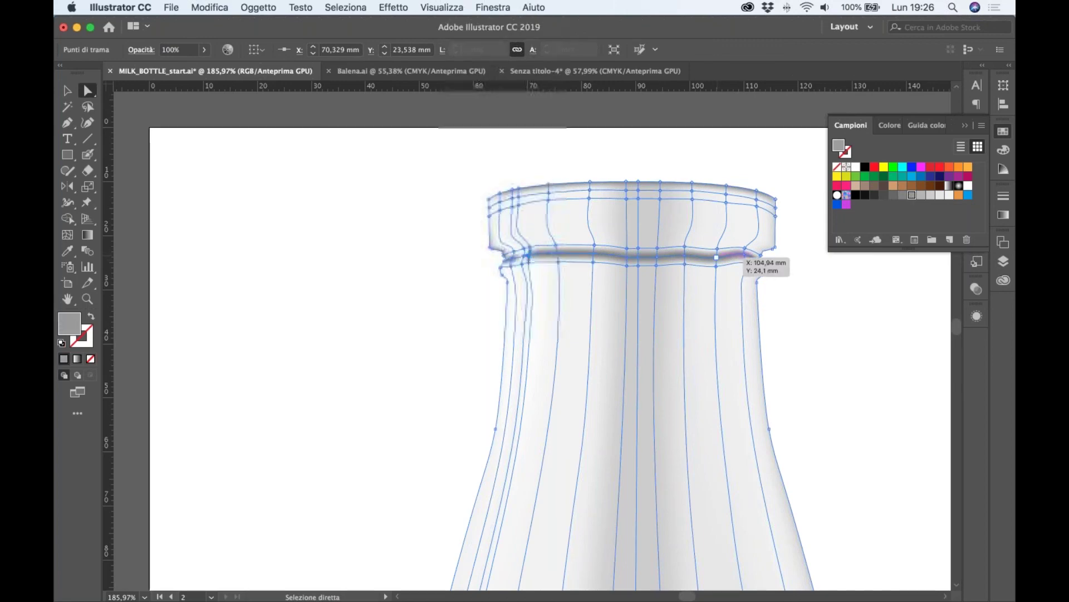
pyautogui.click(915, 196)
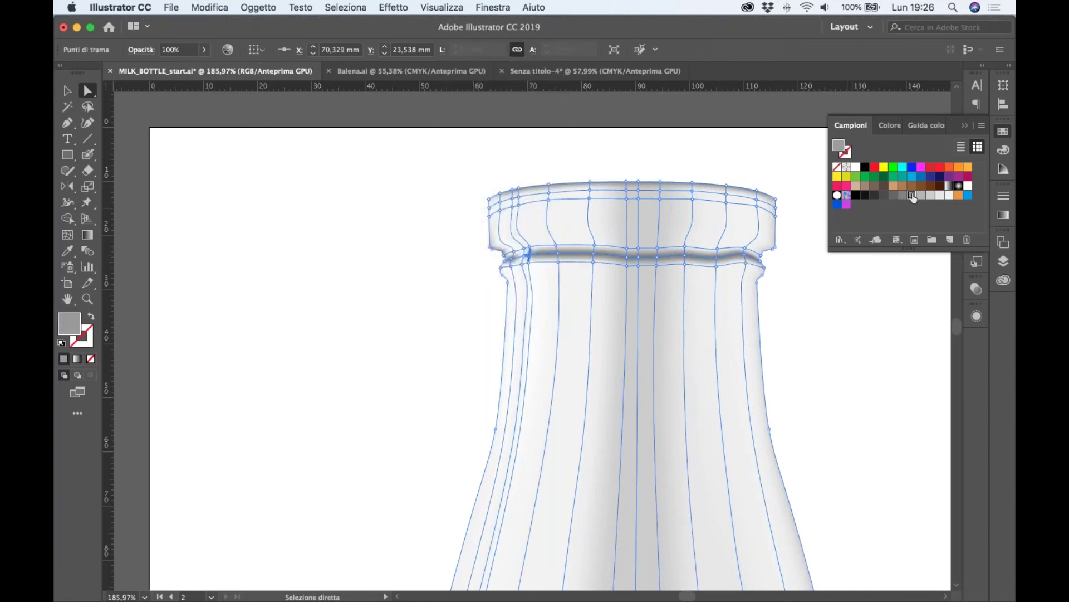
pyautogui.moveTo(525, 260); pyautogui.dragTo(512, 260)
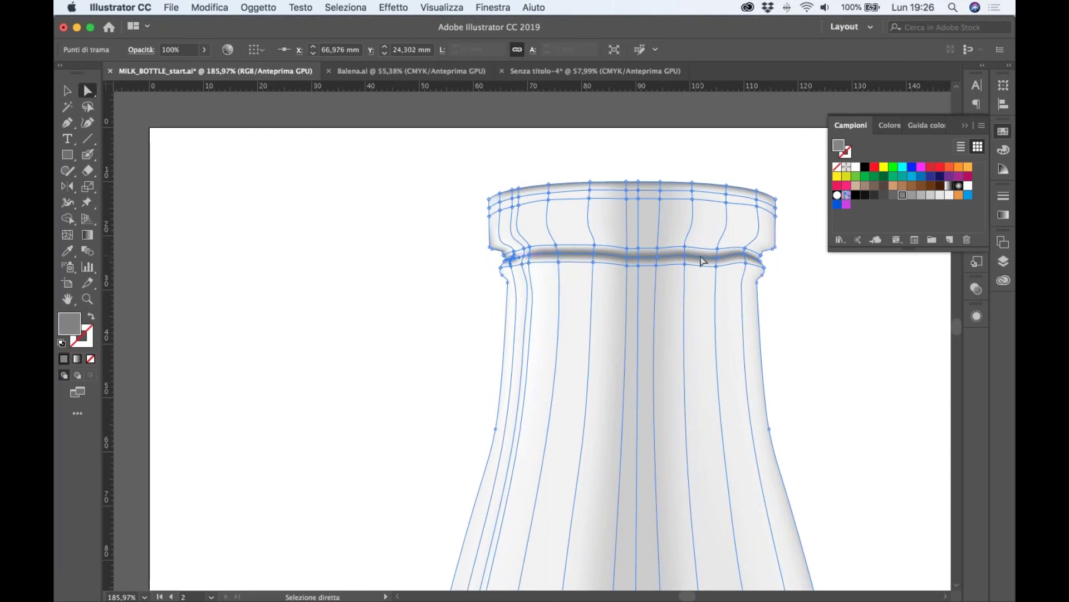
# - Colour the ring's left edge point dark grey up close, then deselect to preview
pyautogui.click(577, 259)
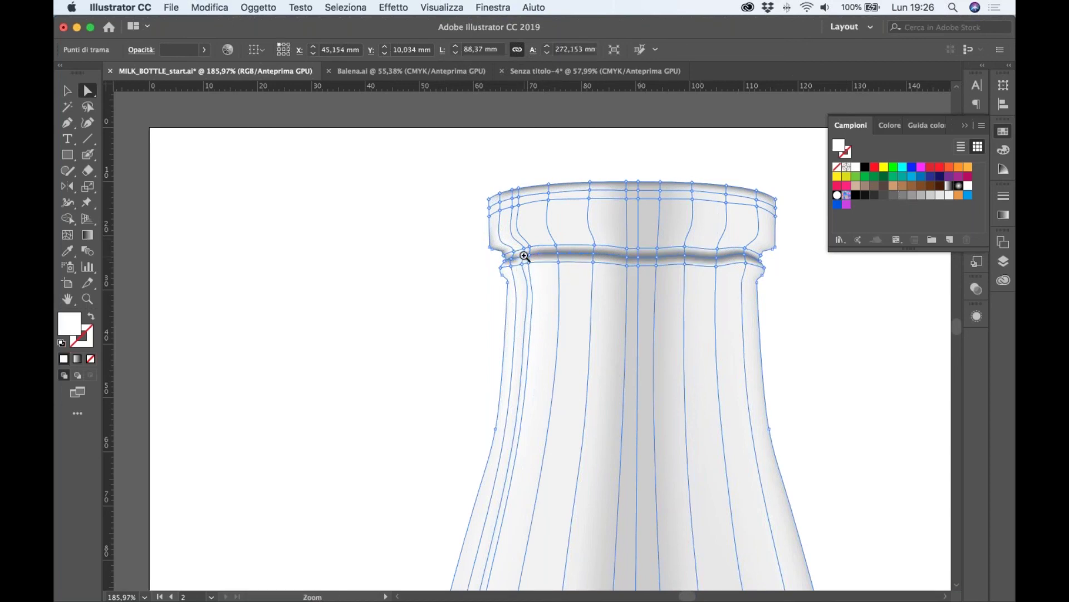
pyautogui.scroll(2, 523, 251)
pyautogui.scroll(3, 524, 252)
pyautogui.scroll(2, 522, 250)
pyautogui.click(520, 253)
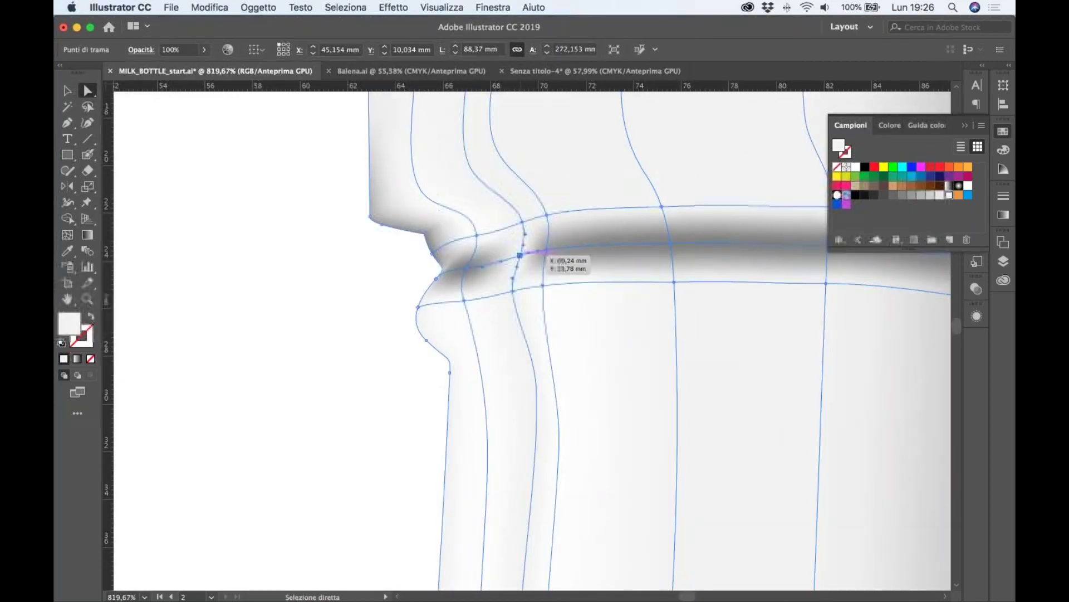
pyautogui.click(903, 196)
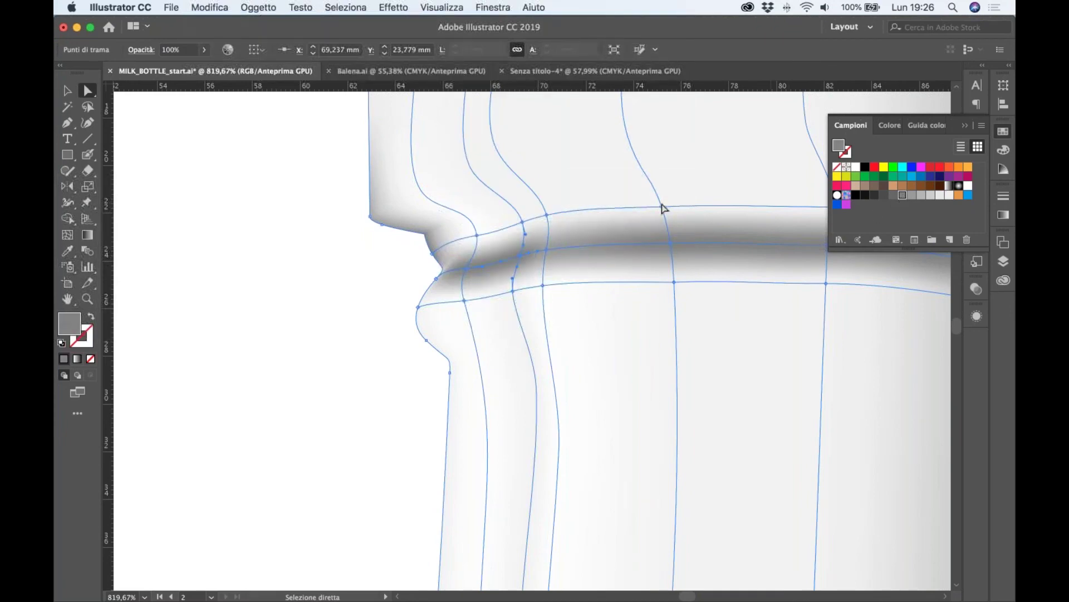
pyautogui.click(304, 211)
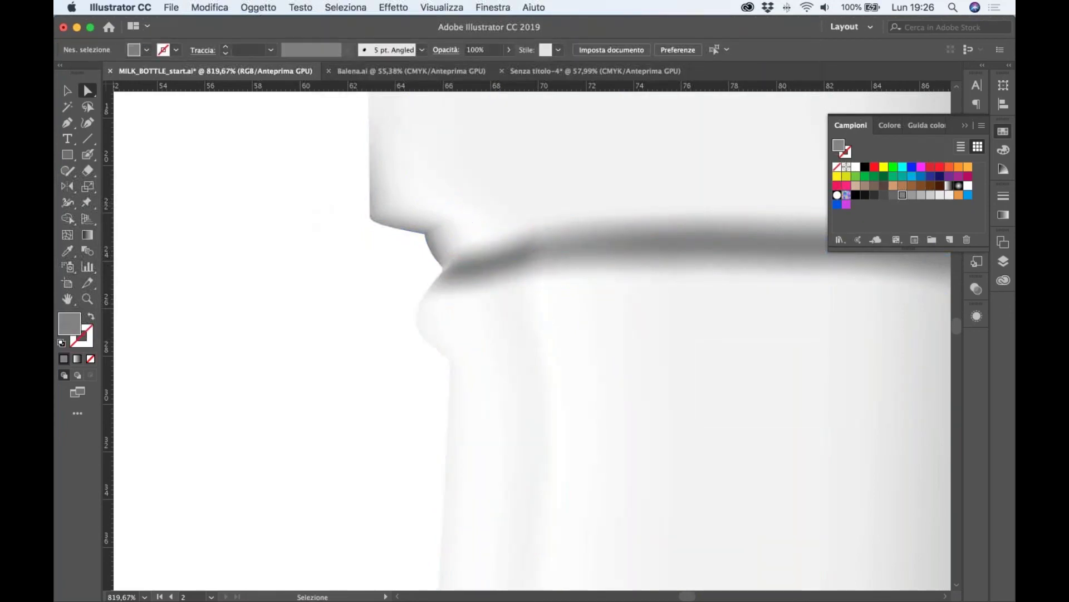
# - Zoom out to 66.67% and pan so both bottles sit side by side
pyautogui.press('super+minus')
pyautogui.press('super+minus')
pyautogui.press('super+minus')
pyautogui.press('super+minus')
pyautogui.press('super+minus')
pyautogui.press('super+minus')
pyautogui.press('super+minus')
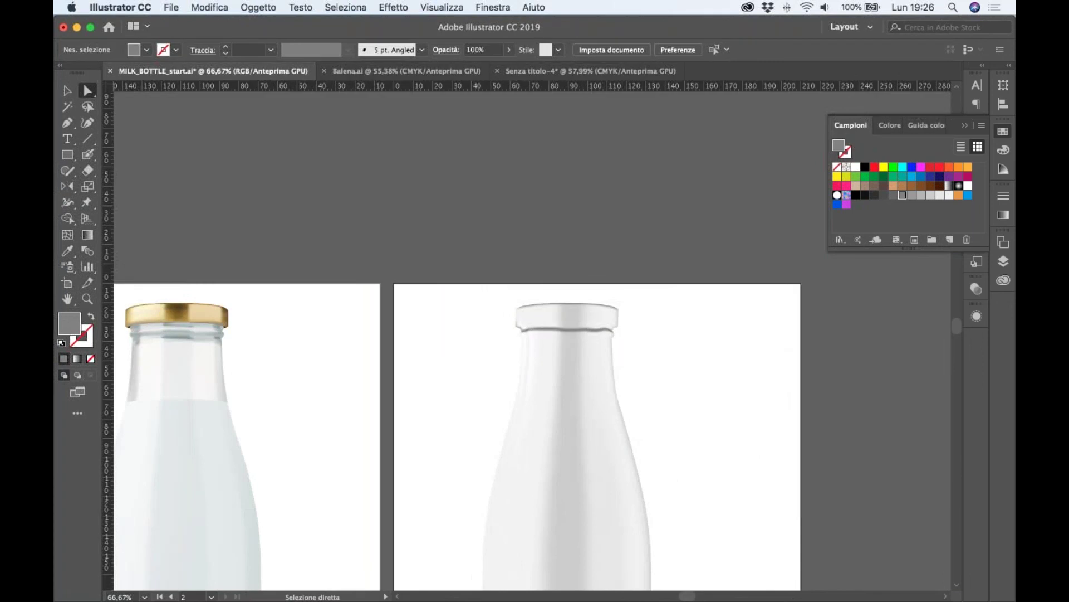
pyautogui.moveTo(633, 346); pyautogui.dragTo(702, 346)
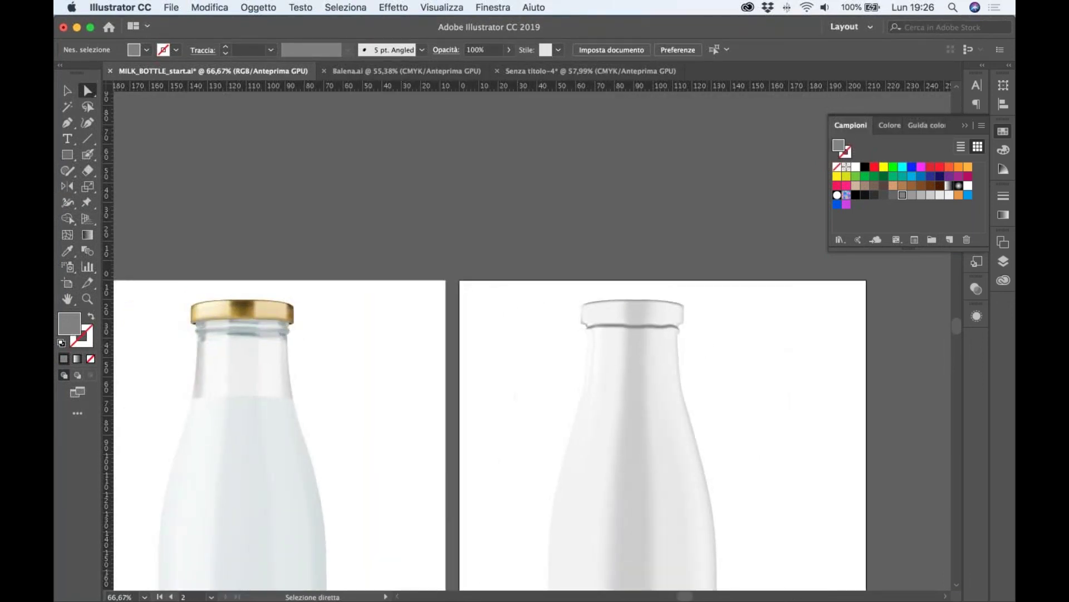